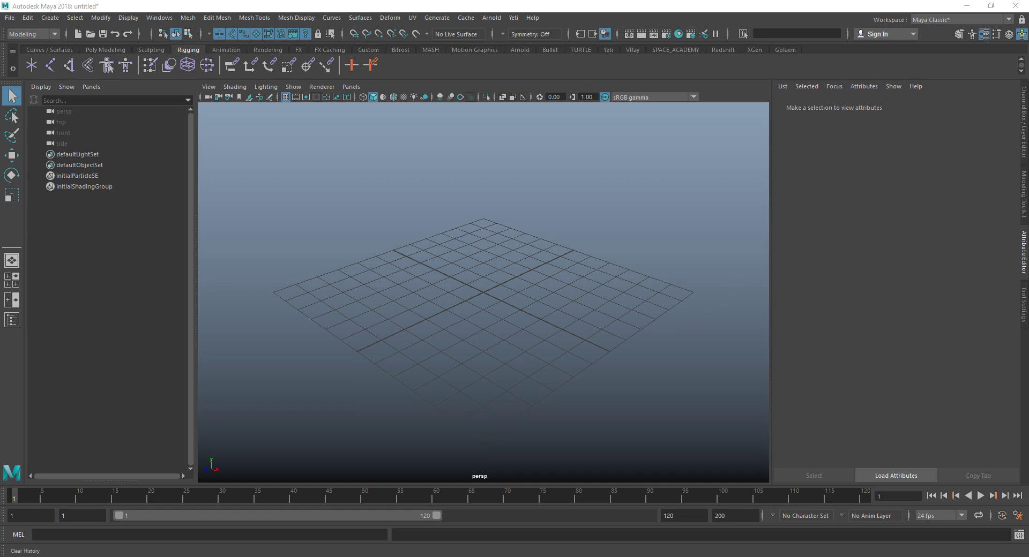
# - Reposition the floating Script Editor window beside the empty scene
pyautogui.moveTo(758, 104); pyautogui.dragTo(770, 79)
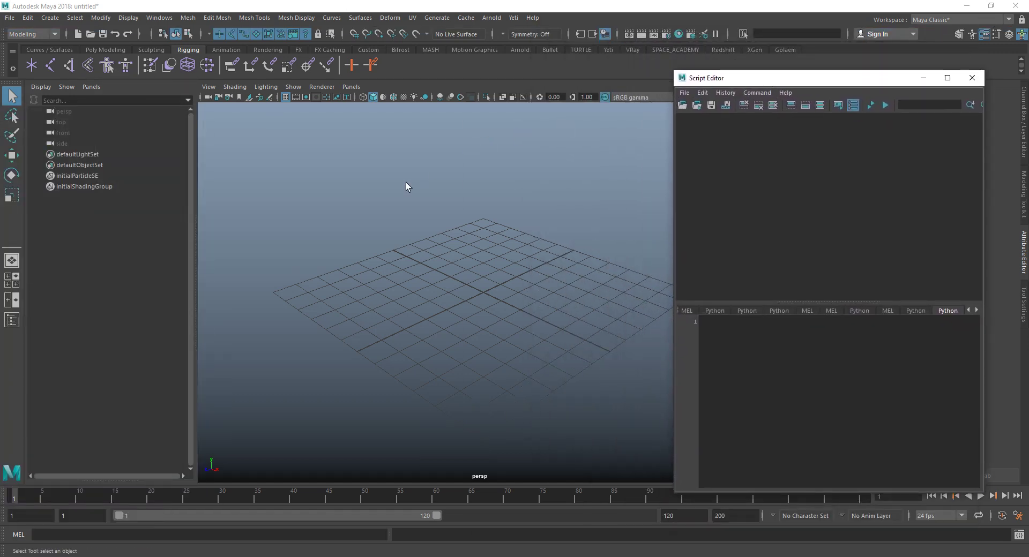
# - Create a NURBS circle and move it about 11.18 units along Z
pyautogui.click(56, 48)
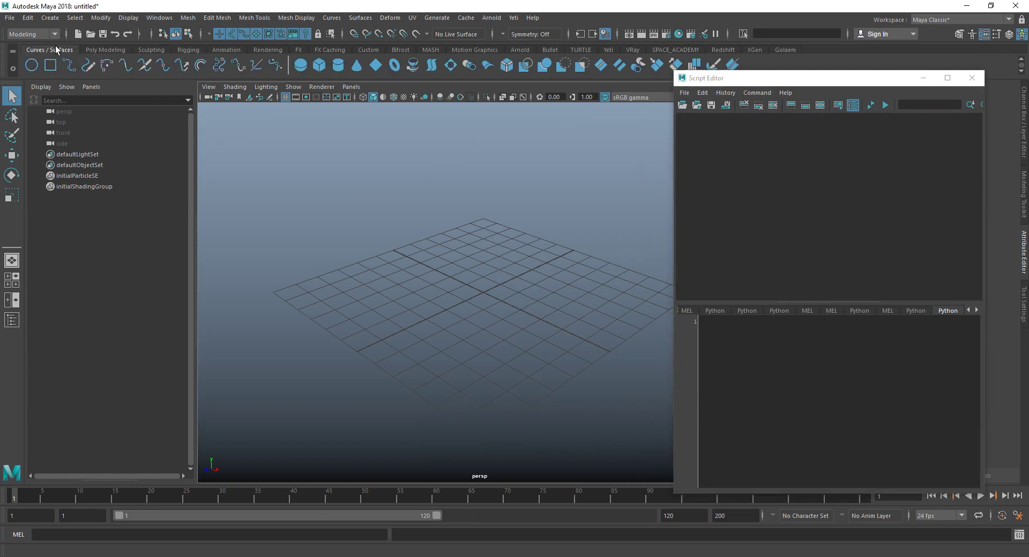
pyautogui.click(38, 63)
pyautogui.moveTo(375, 268)
pyautogui.keyDown('alt'); pyautogui.mouseDown()
pyautogui.moveTo(474, 301)
pyautogui.moveTo(413, 303)
pyautogui.moveTo(427, 306)
pyautogui.moveTo(227, 374)
pyautogui.mouseUp(); pyautogui.keyUp('alt')
pyautogui.press('w')
pyautogui.keyDown('alt'); pyautogui.moveTo(395, 376); pyautogui.dragTo(410, 418); pyautogui.keyUp('alt')
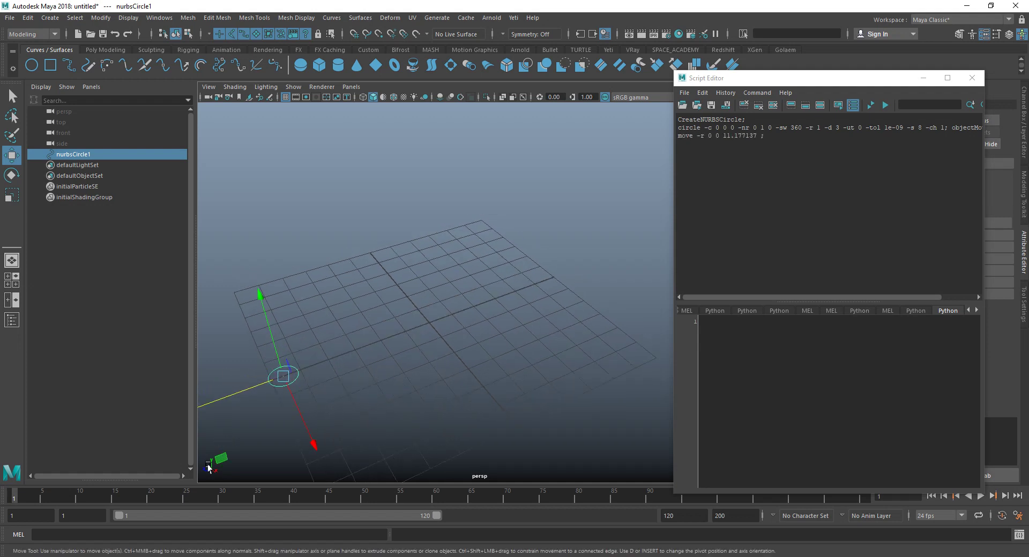
# - Set both the playback end and animation end frames to 30
pyautogui.doubleClick(676, 516)
pyautogui.write('30')
pyautogui.press('Return')
pyautogui.doubleClick(737, 517)
pyautogui.write('30')
pyautogui.press('Return')
pyautogui.moveTo(480, 410)
pyautogui.keyDown('alt'); pyautogui.mouseDown()
pyautogui.moveTo(444, 384)
pyautogui.moveTo(462, 326)
pyautogui.moveTo(407, 354)
pyautogui.moveTo(403, 337)
pyautogui.mouseUp(); pyautogui.keyUp('alt')
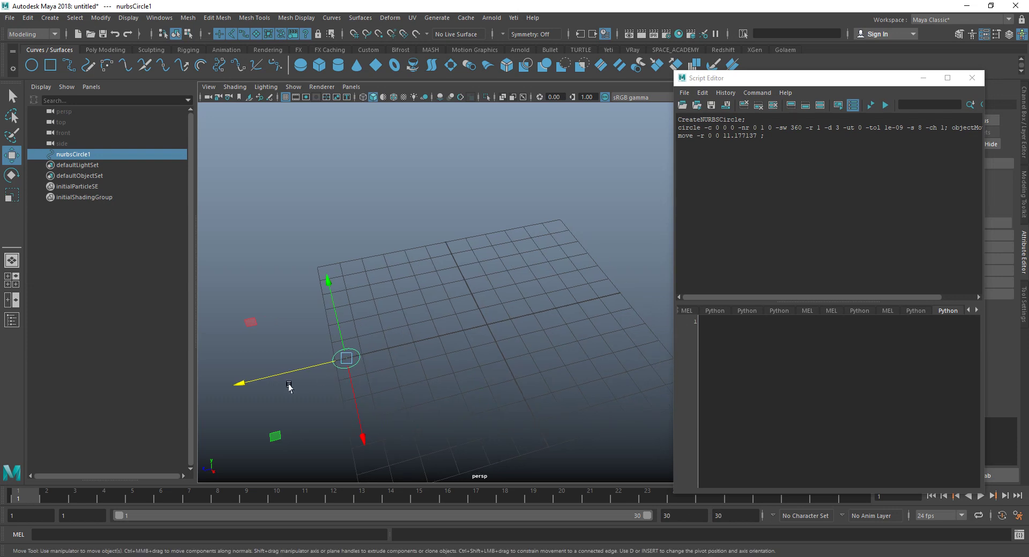
# - Nudge the circle along Z and key it at frame 1
pyautogui.moveTo(297, 367); pyautogui.dragTo(286, 373)
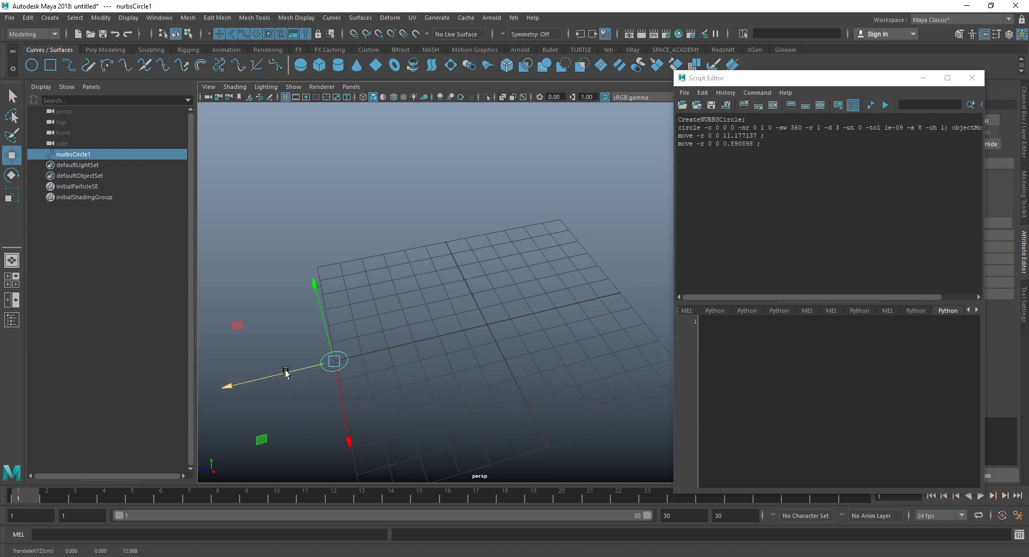
pyautogui.hotkey('shift', 'w')
pyautogui.press('s')
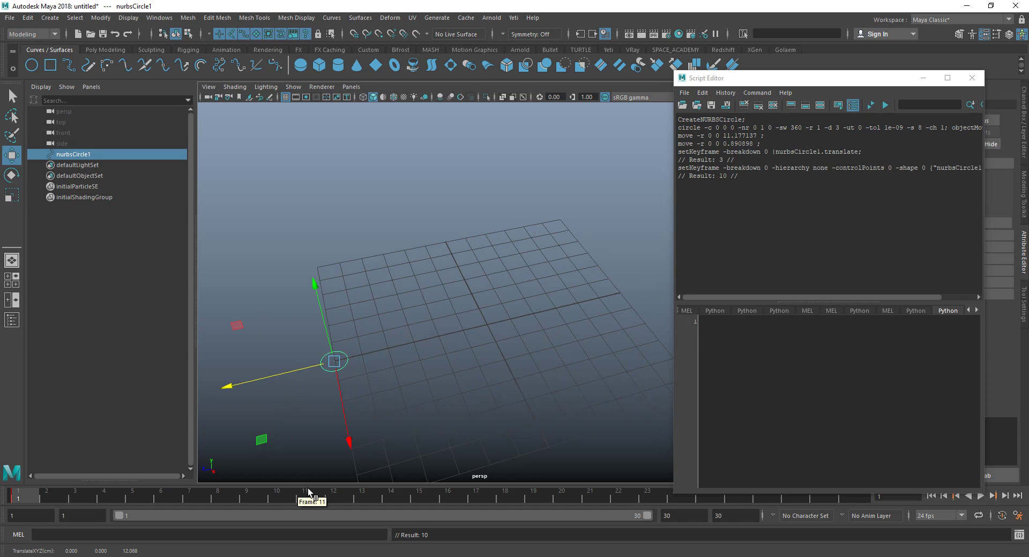
# - At frame 16, reselect the circle and move it the other way along Z
pyautogui.click(454, 498)
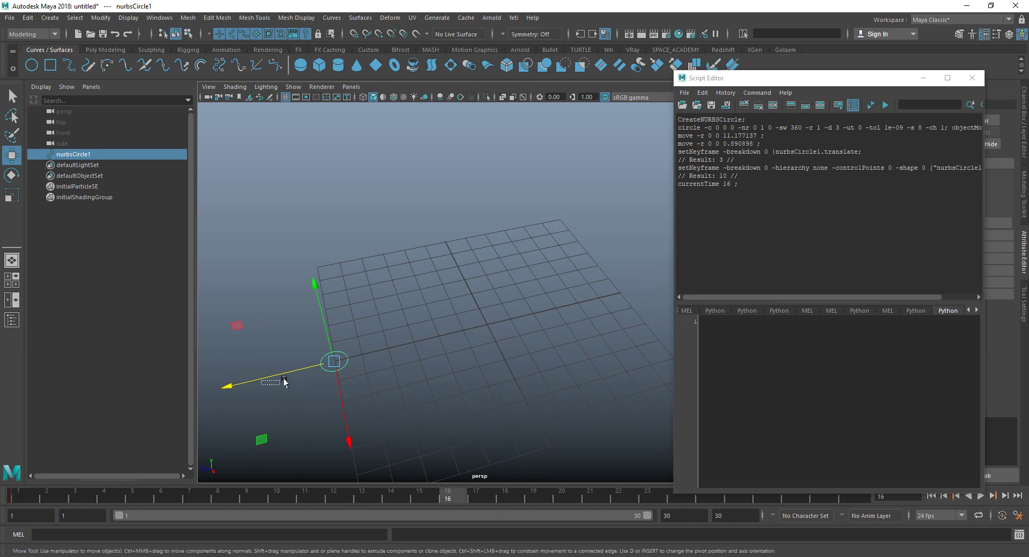
pyautogui.click(256, 381)
pyautogui.click(322, 367)
pyautogui.moveTo(319, 372); pyautogui.dragTo(597, 295)
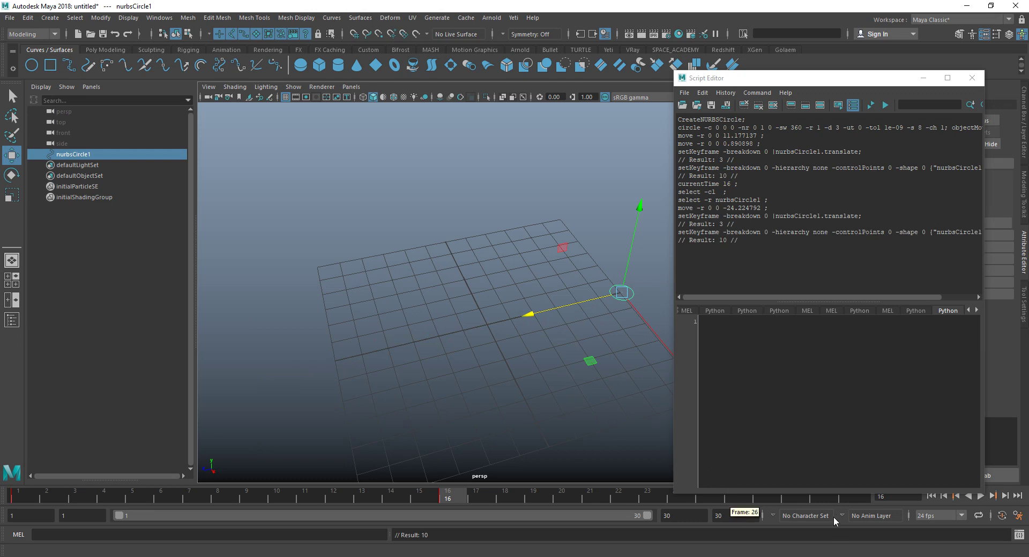
# - Carry the frame 1 pose over to frame 30 and key it there
pyautogui.click(27, 501)
pyautogui.hotkey('alt', 'v')
pyautogui.moveTo(27, 501); pyautogui.dragTo(28, 500)
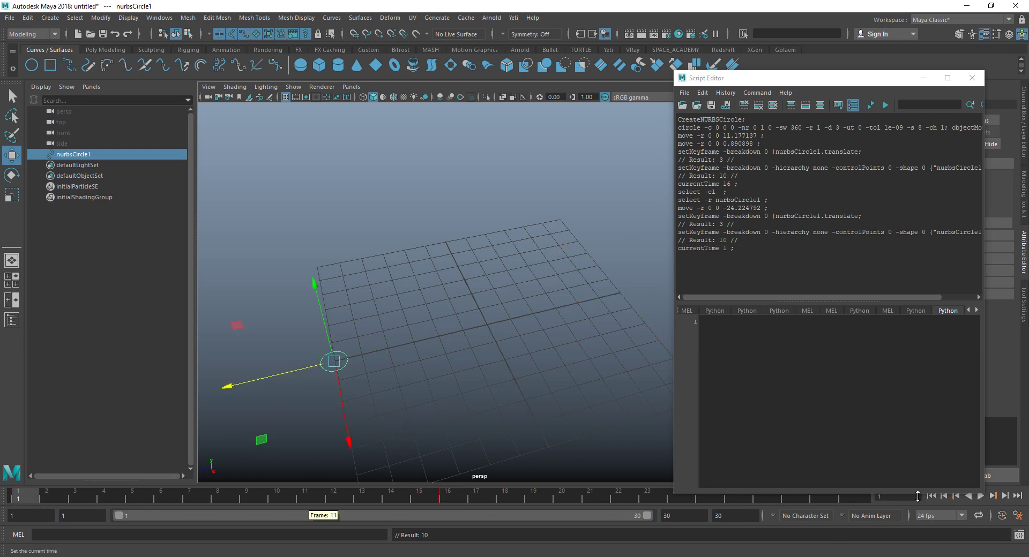
pyautogui.middleClick(855, 498)
pyautogui.press('s')
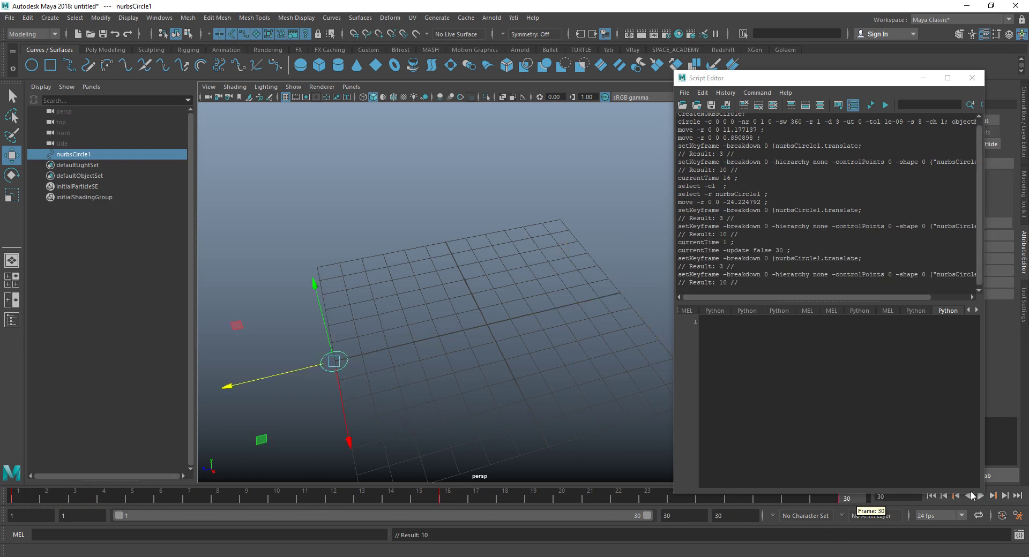
# - Play back the circle's animation, then return to frame 1
pyautogui.click(981, 498)
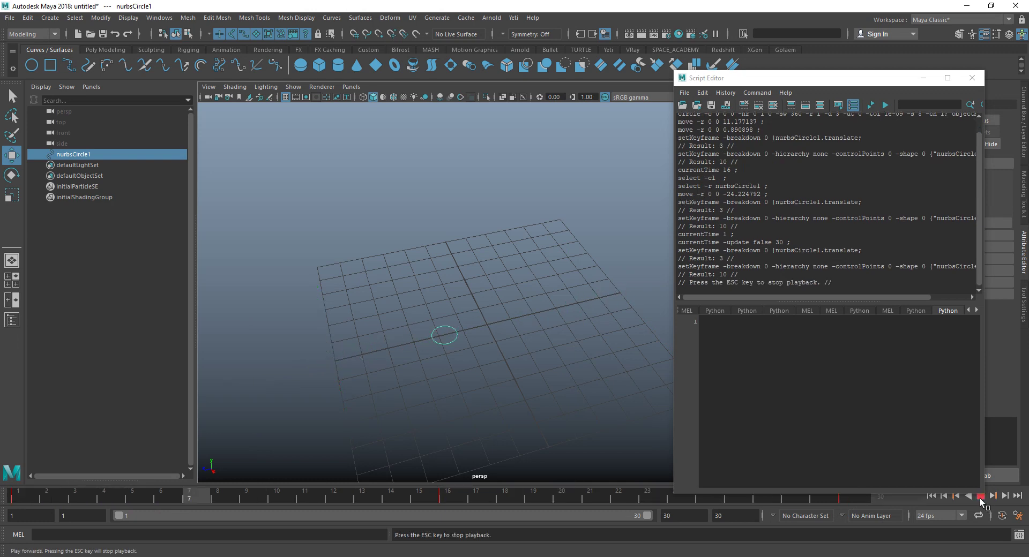
pyautogui.click(979, 498)
pyautogui.moveTo(493, 323)
pyautogui.keyDown('alt'); pyautogui.mouseDown()
pyautogui.moveTo(390, 344)
pyautogui.moveTo(464, 338)
pyautogui.moveTo(499, 409)
pyautogui.mouseUp(); pyautogui.keyUp('alt')
pyautogui.press('q')
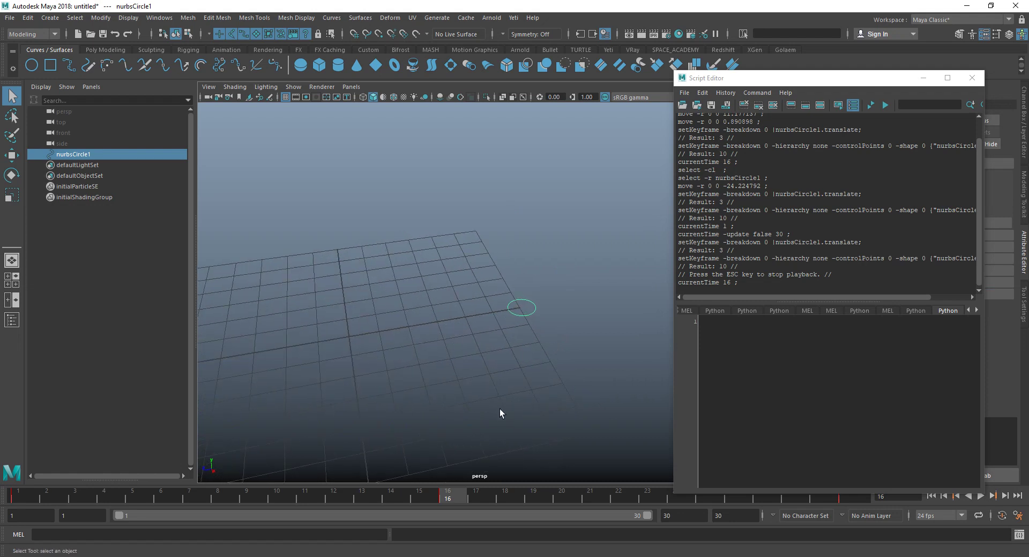
pyautogui.moveTo(460, 493); pyautogui.dragTo(17, 493)
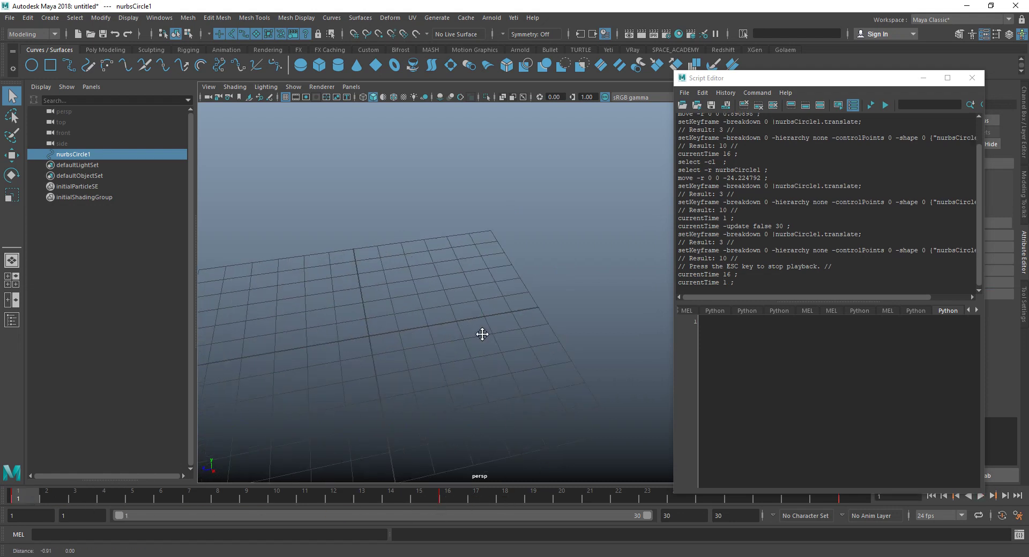
pyautogui.moveTo(483, 332)
pyautogui.keyDown('alt'); pyautogui.mouseDown()
pyautogui.moveTo(420, 301)
pyautogui.moveTo(391, 302)
pyautogui.moveTo(402, 301)
pyautogui.mouseUp(); pyautogui.keyUp('alt')
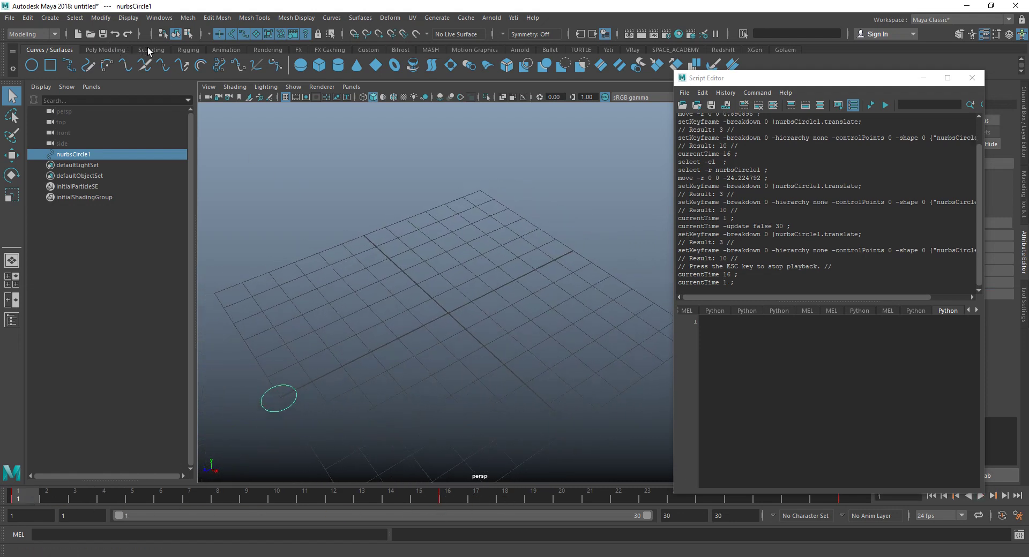
pyautogui.click(188, 50)
# - Place a joint near the circle and enlarge its radius to 128
pyautogui.click(50, 65)
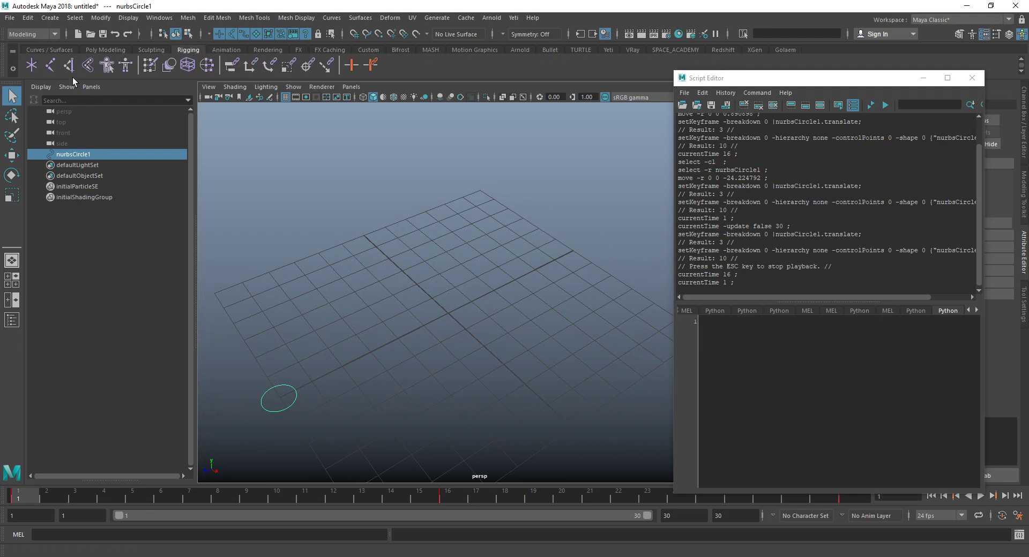
pyautogui.click(350, 348)
pyautogui.press('w')
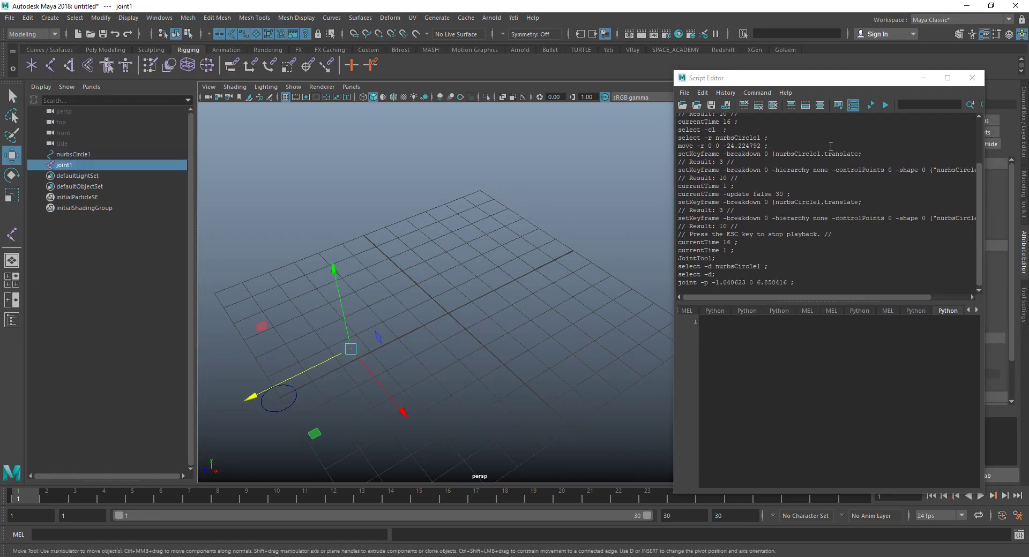
pyautogui.moveTo(886, 83); pyautogui.dragTo(828, 181)
pyautogui.click(293, 86)
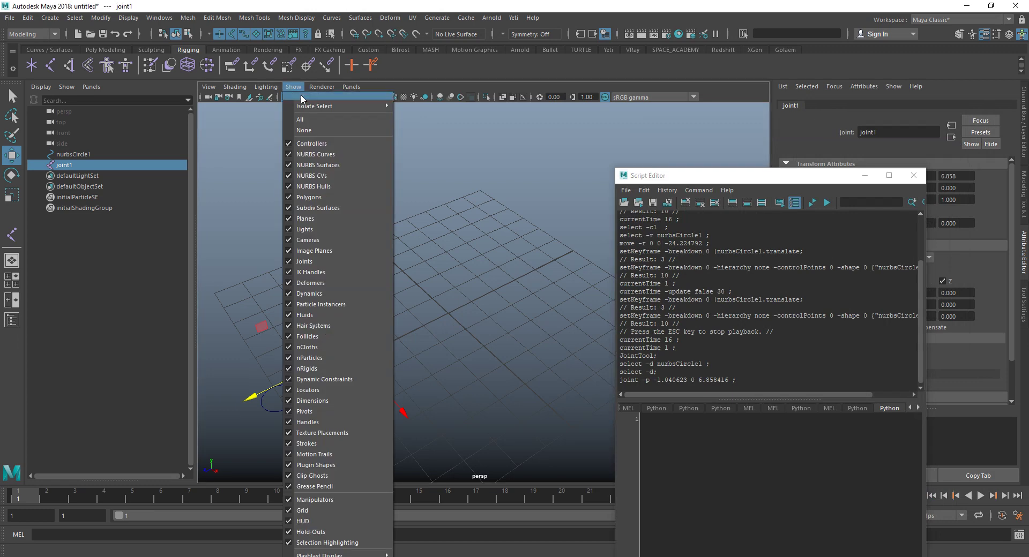
pyautogui.click(1024, 120)
pyautogui.click(965, 202)
pyautogui.moveTo(569, 200); pyautogui.dragTo(344, 259, button='middle')
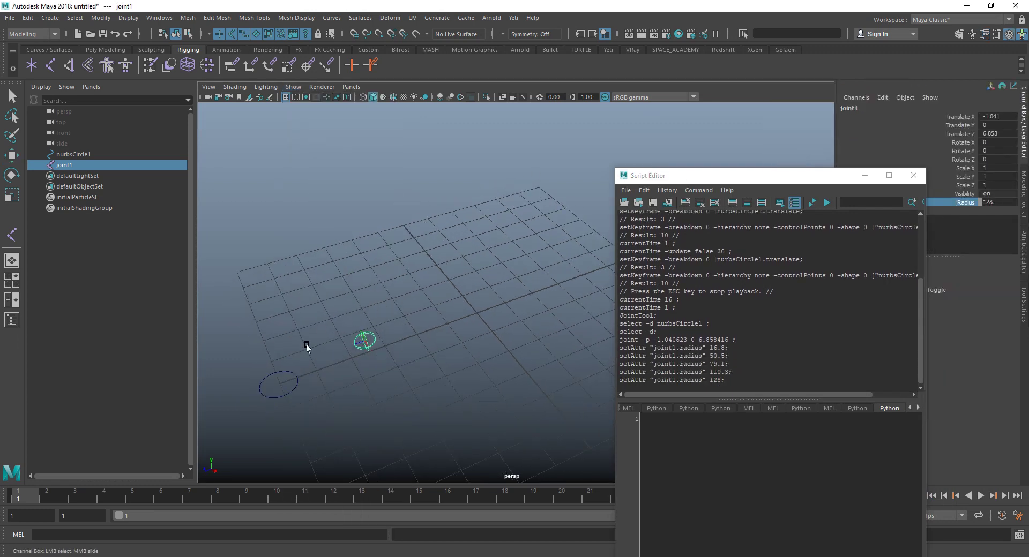
# - Snap joint1 onto the circle by parenting, zeroing translate/rotate, then unparenting to world
pyautogui.keyDown('shift'); pyautogui.click(295, 395); pyautogui.keyUp('shift')
pyautogui.press('p')
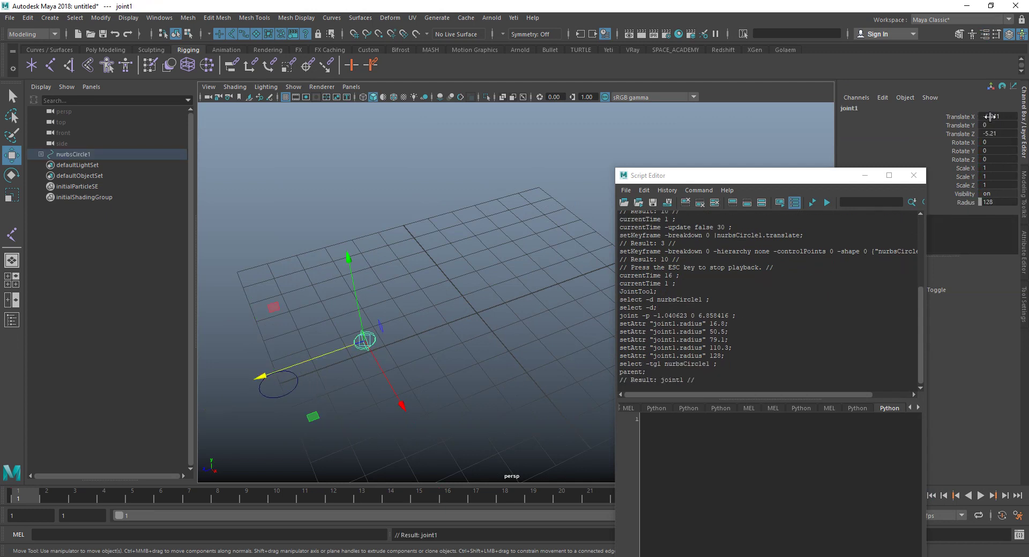
pyautogui.moveTo(990, 117); pyautogui.dragTo(992, 142)
pyautogui.write('0')
pyautogui.press('Return')
pyautogui.moveTo(411, 302)
pyautogui.keyDown('alt'); pyautogui.mouseDown()
pyautogui.moveTo(386, 317)
pyautogui.moveTo(411, 321)
pyautogui.mouseUp(); pyautogui.keyUp('alt')
pyautogui.hotkey('shift', 'p')
# - Select the circle first, then add joint1 to the selection
pyautogui.press('q')
pyautogui.moveTo(337, 324)
pyautogui.keyDown('alt'); pyautogui.mouseDown()
pyautogui.moveTo(370, 326)
pyautogui.moveTo(375, 347)
pyautogui.mouseUp(); pyautogui.keyUp('alt')
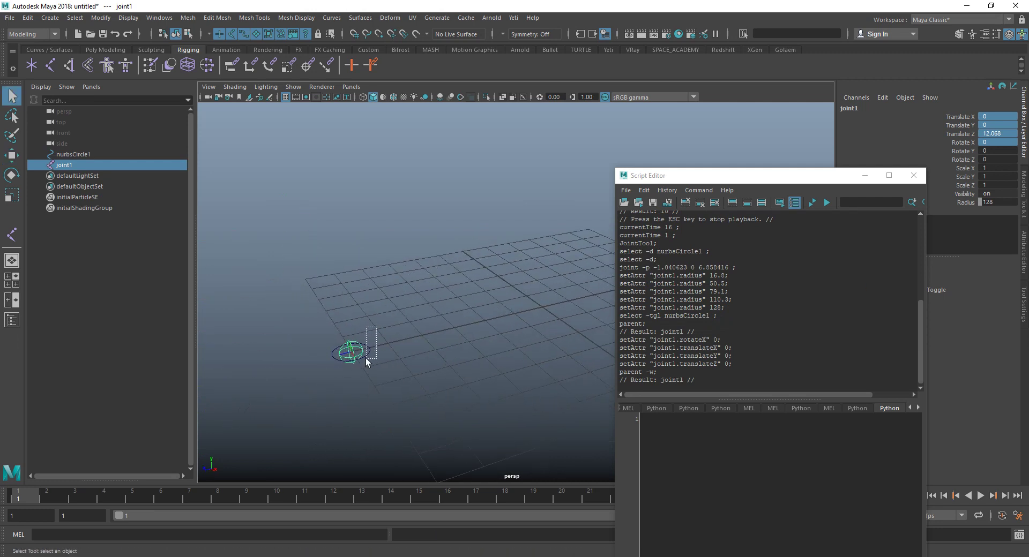
pyautogui.click(370, 351)
pyautogui.keyDown('shift'); pyautogui.click(349, 352); pyautogui.keyUp('shift')
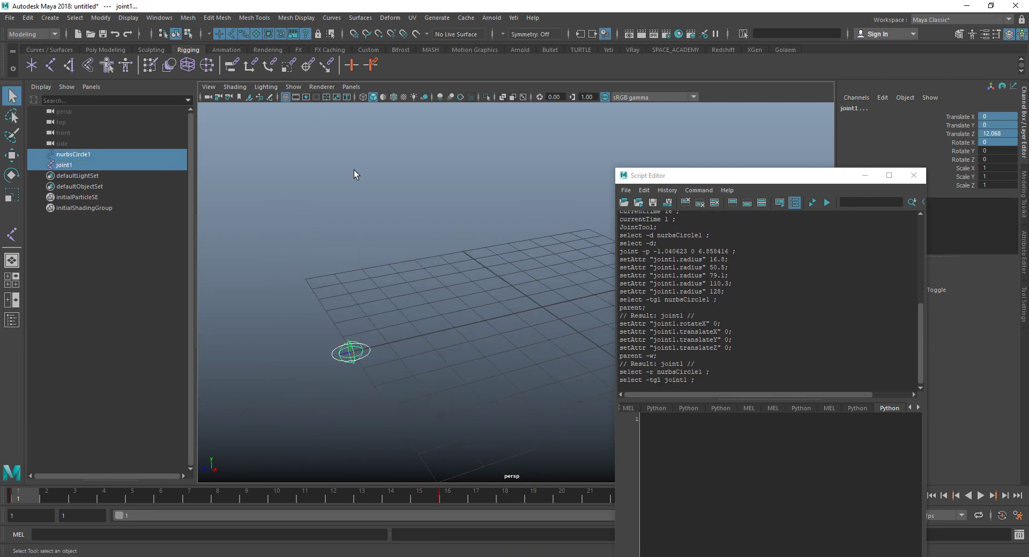
# - Switch to the Rigging menu set and parent-constrain joint1 to the circle
pyautogui.click(159, 18)
pyautogui.click(40, 34)
pyautogui.click(33, 57)
pyautogui.click(258, 21)
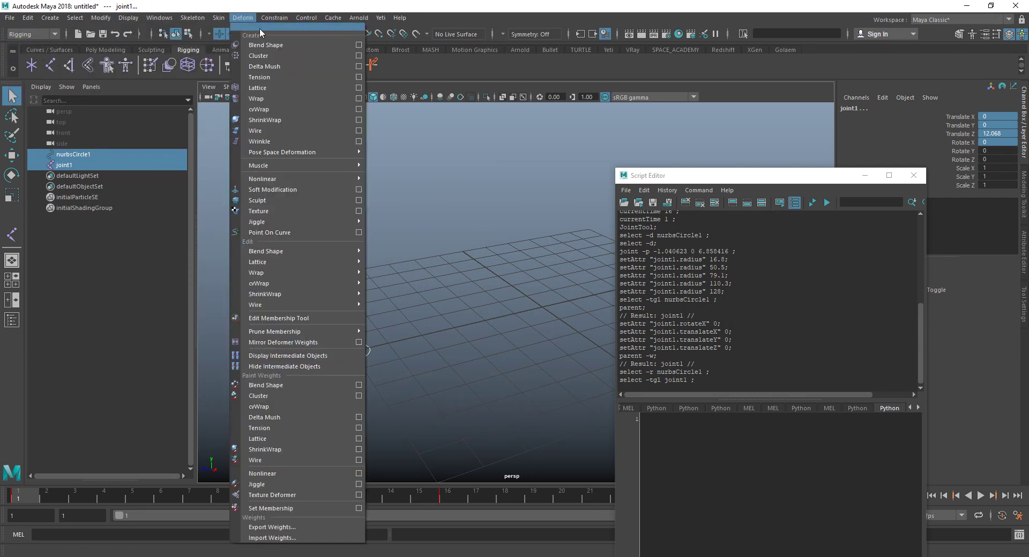
pyautogui.click(284, 41)
# - Play the timeline to watch the joint follow the circle, then return to frame 1
pyautogui.keyDown('alt'); pyautogui.moveTo(410, 301); pyautogui.dragTo(384, 344); pyautogui.keyUp('alt')
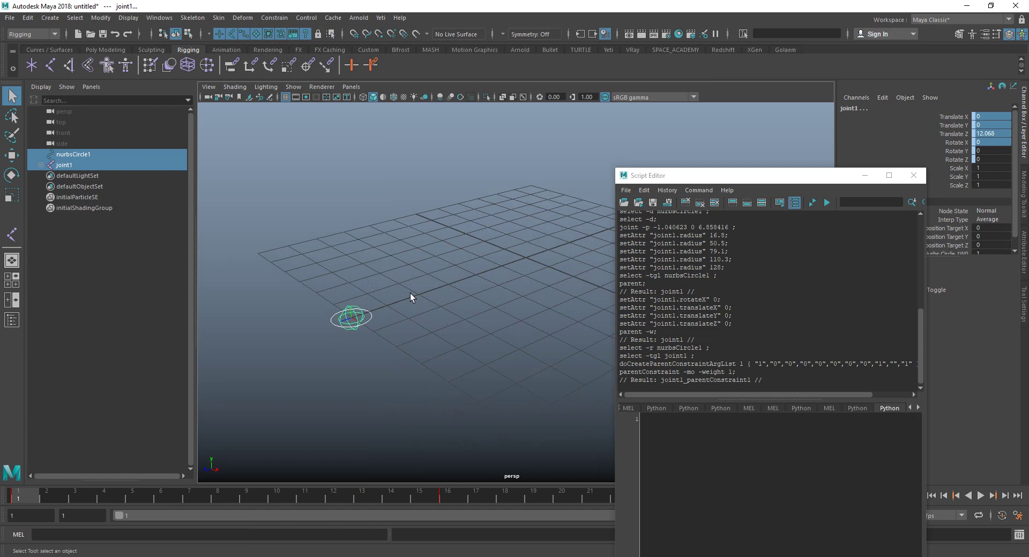
pyautogui.moveTo(841, 183)
pyautogui.mouseDown()
pyautogui.moveTo(791, 118)
pyautogui.moveTo(892, 129)
pyautogui.mouseUp()
pyautogui.click(980, 496)
pyautogui.moveTo(616, 251)
pyautogui.keyDown('alt'); pyautogui.mouseDown()
pyautogui.moveTo(535, 276)
pyautogui.moveTo(467, 266)
pyautogui.mouseUp(); pyautogui.keyUp('alt')
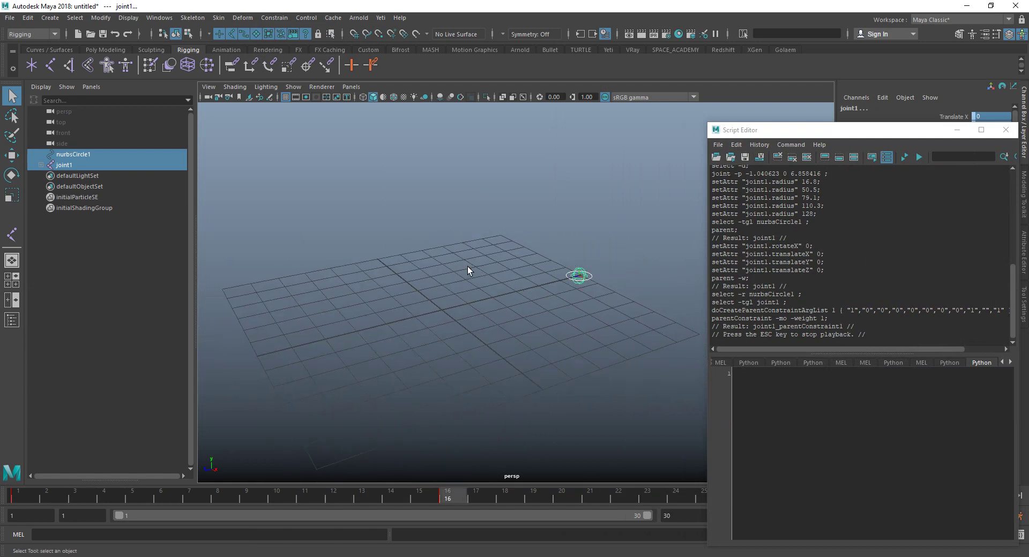
pyautogui.moveTo(835, 126)
pyautogui.mouseDown()
pyautogui.moveTo(832, 152)
pyautogui.moveTo(817, 133)
pyautogui.mouseUp()
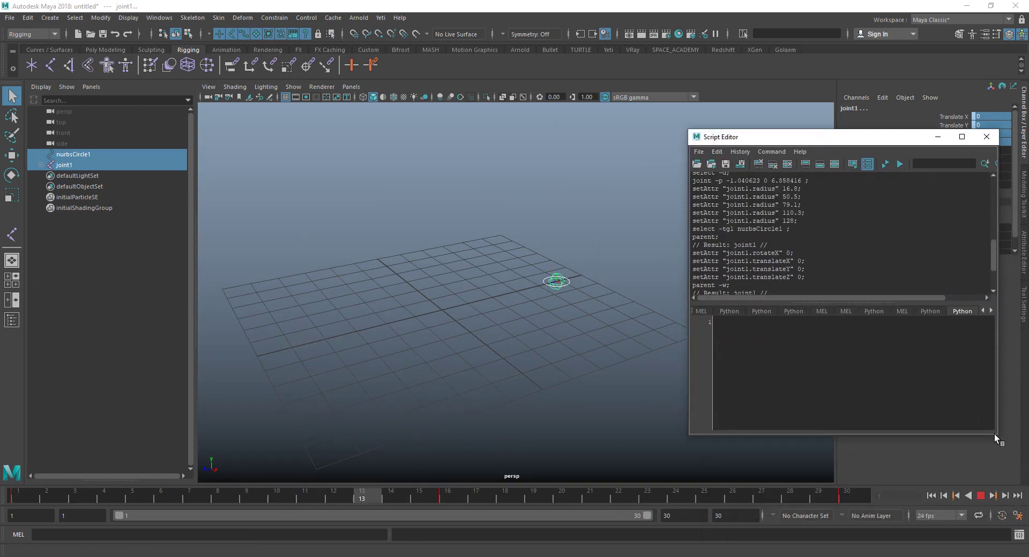
pyautogui.click(980, 496)
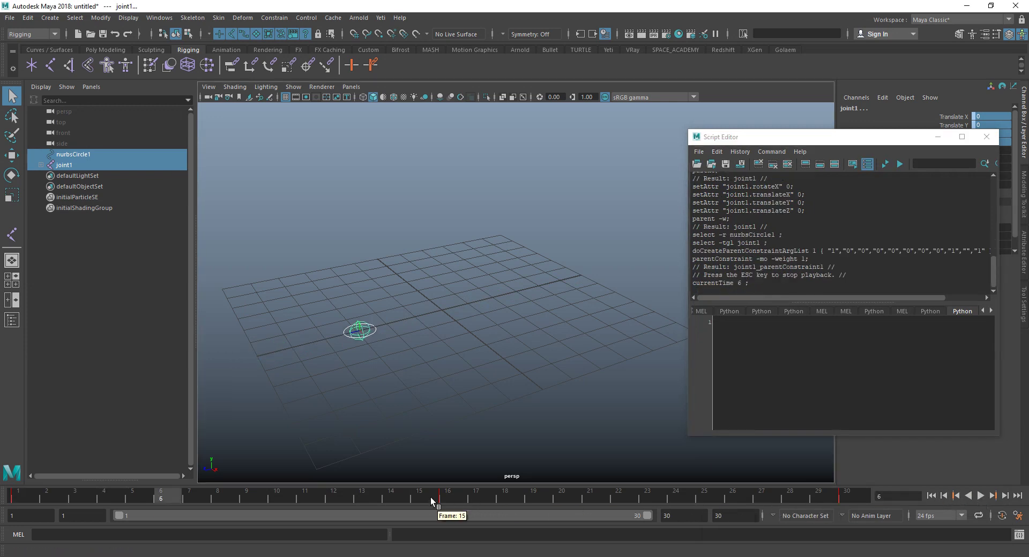
pyautogui.moveTo(163, 500); pyautogui.dragTo(18, 498)
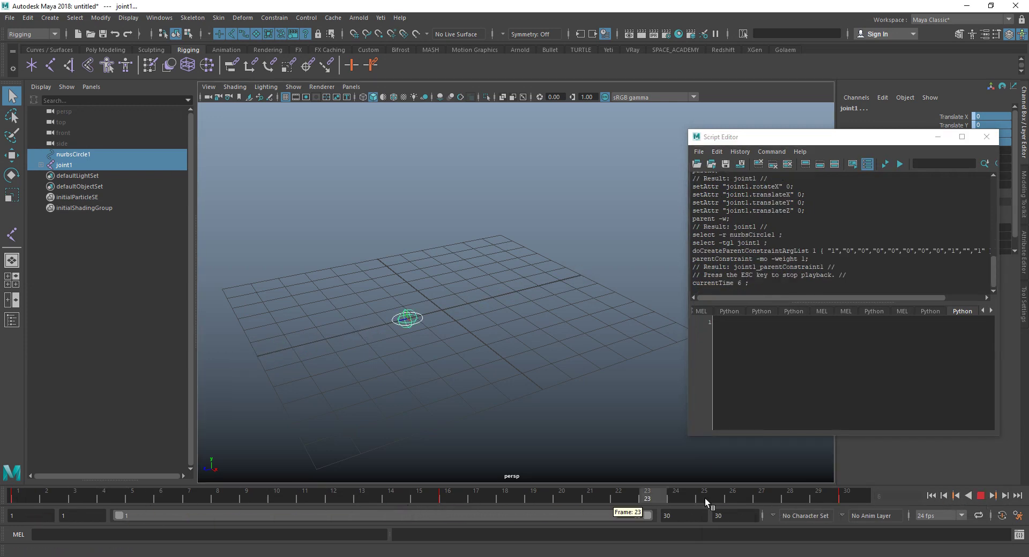
# - Select only joint1 and tear off the Edit > Keys menu into a floating Keys window
pyautogui.click(256, 391)
pyautogui.click(256, 356)
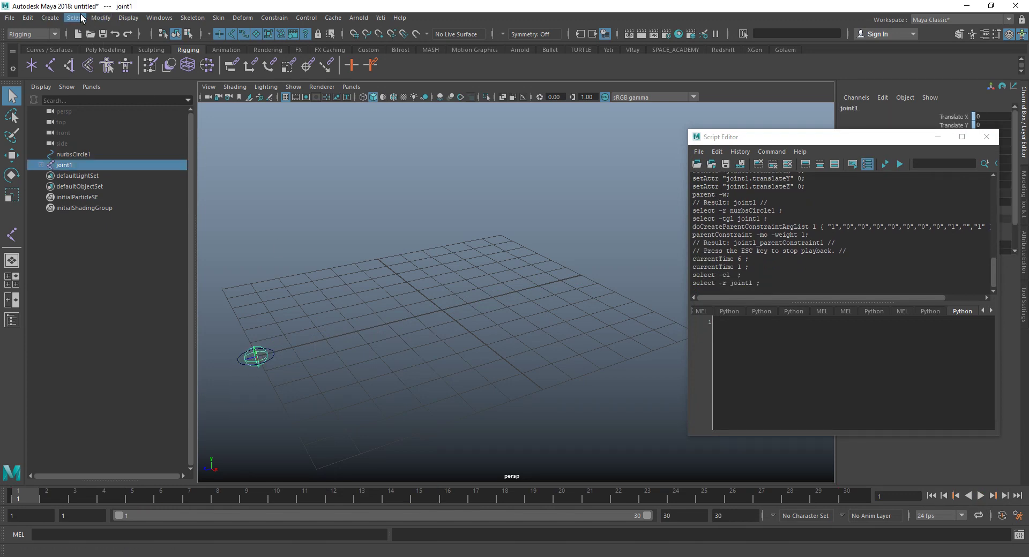
pyautogui.click(50, 19)
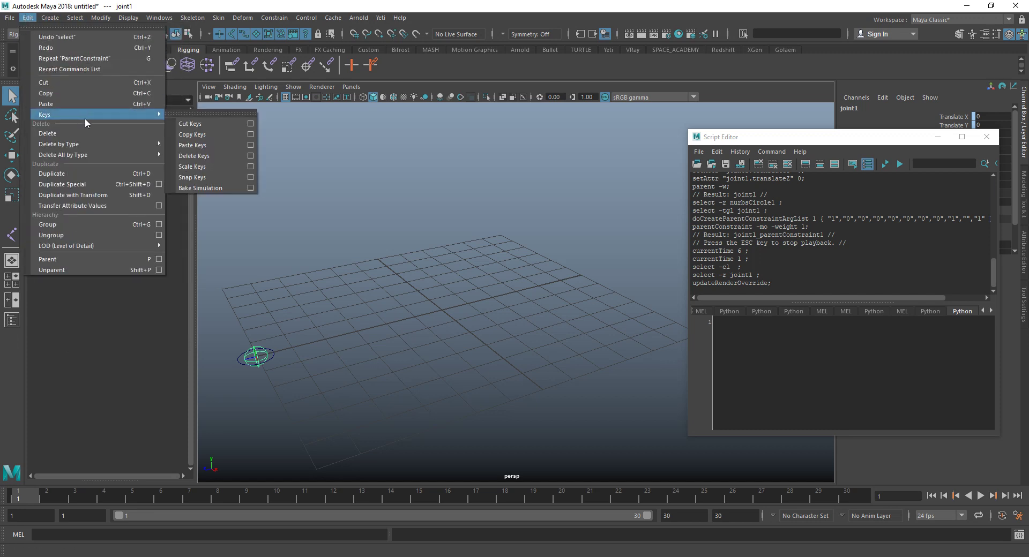
pyautogui.click(209, 110)
pyautogui.moveTo(316, 137); pyautogui.dragTo(281, 165)
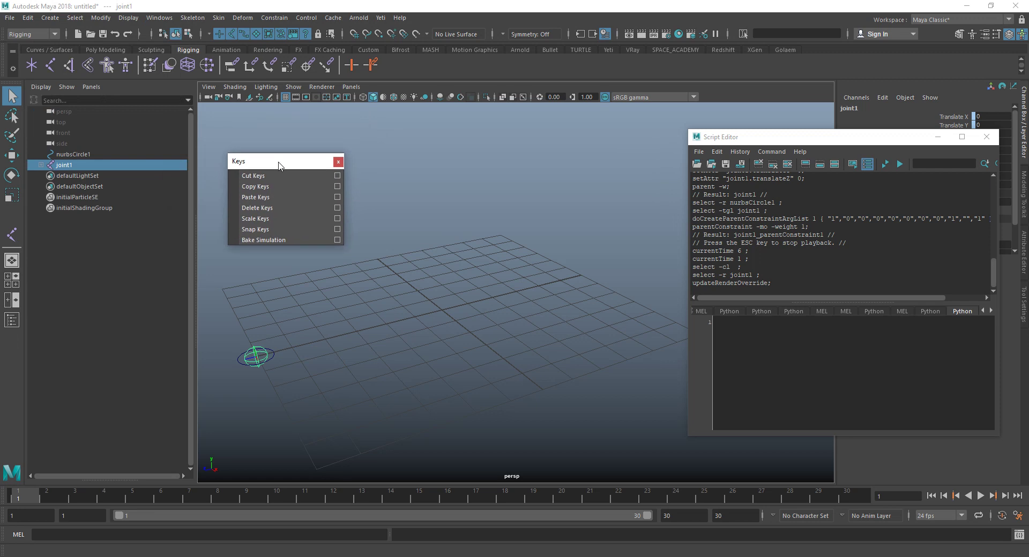
pyautogui.moveTo(342, 265)
pyautogui.keyDown('alt'); pyautogui.mouseDown(button='middle')
pyautogui.moveTo(378, 331)
pyautogui.moveTo(371, 314)
pyautogui.mouseUp(button='middle'); pyautogui.keyUp('alt')
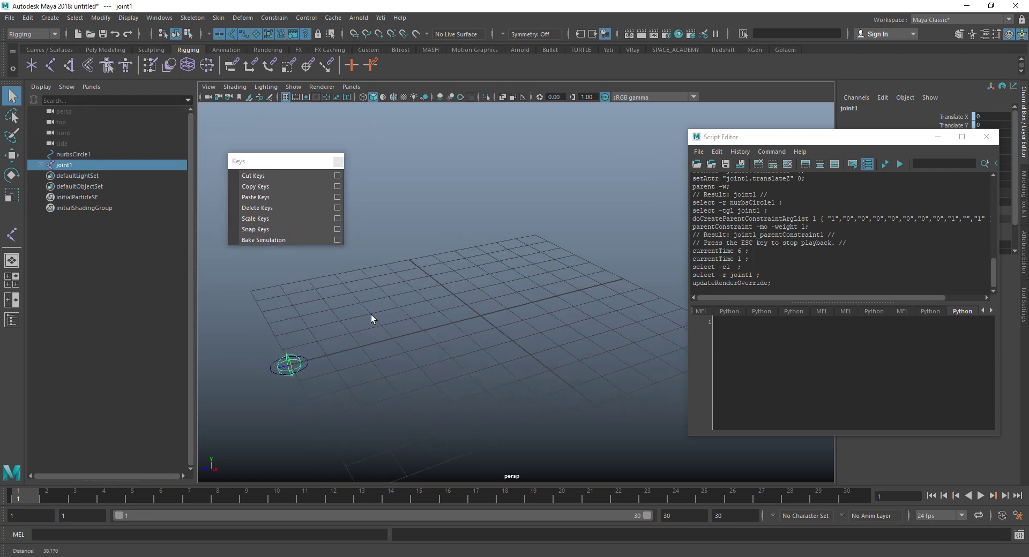
# - Open the Bake Simulation options and move the dialog aside to reveal the script log
pyautogui.click(337, 240)
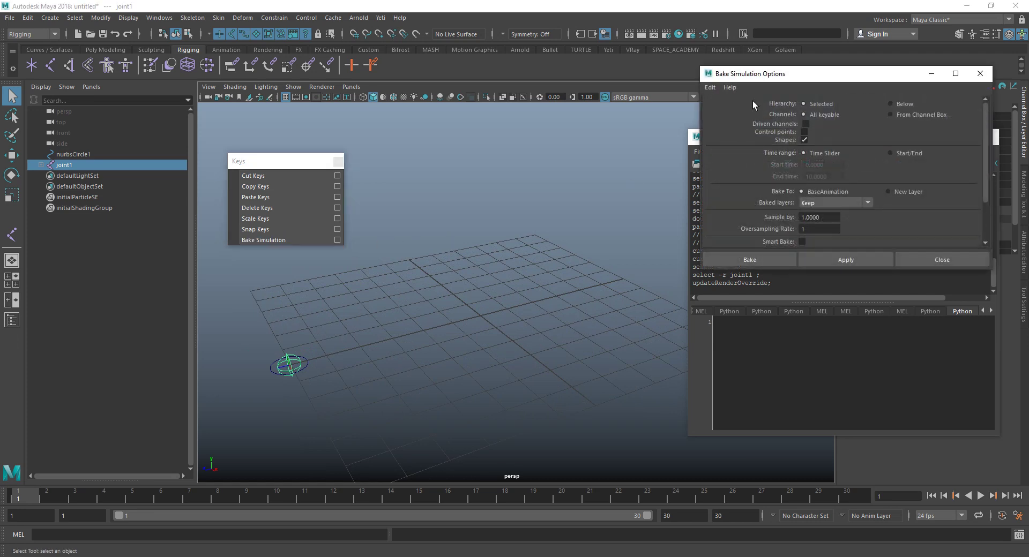
pyautogui.moveTo(784, 79); pyautogui.dragTo(482, 176)
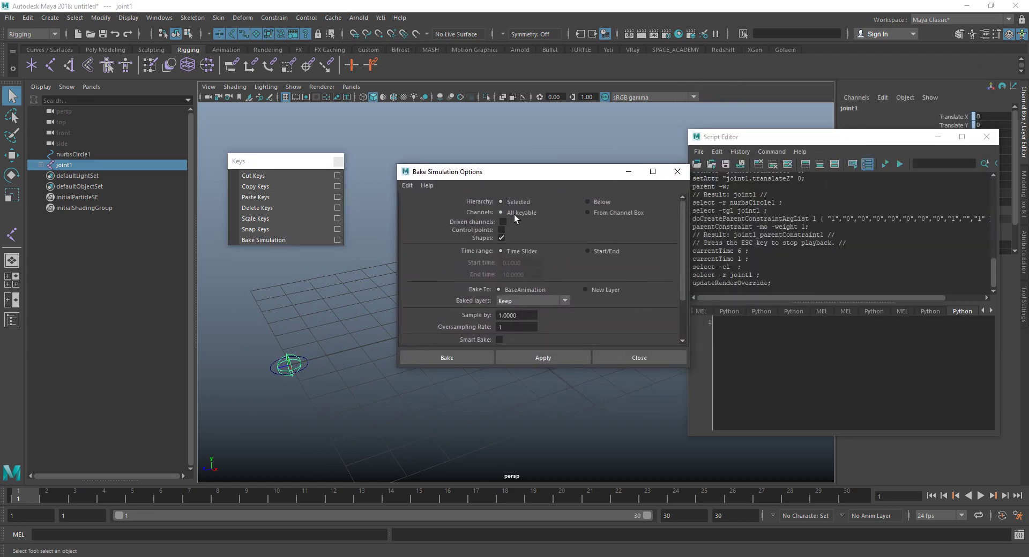
pyautogui.moveTo(550, 179); pyautogui.dragTo(533, 192)
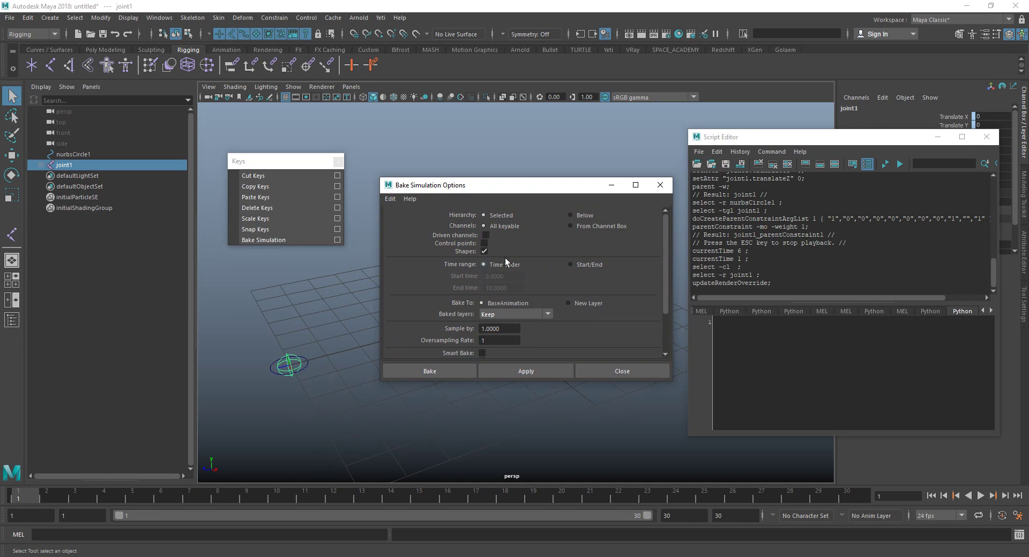
pyautogui.keyDown('alt'); pyautogui.moveTo(307, 307); pyautogui.dragTo(337, 297); pyautogui.keyUp('alt')
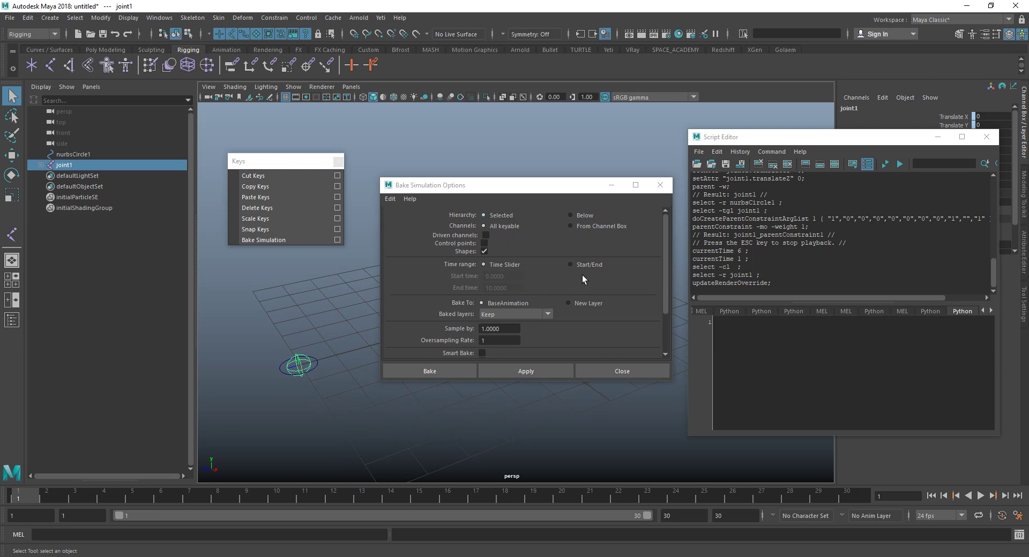
# - Preview the animation, then bake joint1 over the Time Slider range
pyautogui.moveTo(203, 498); pyautogui.dragTo(73, 494)
pyautogui.hotkey('alt', 'v')
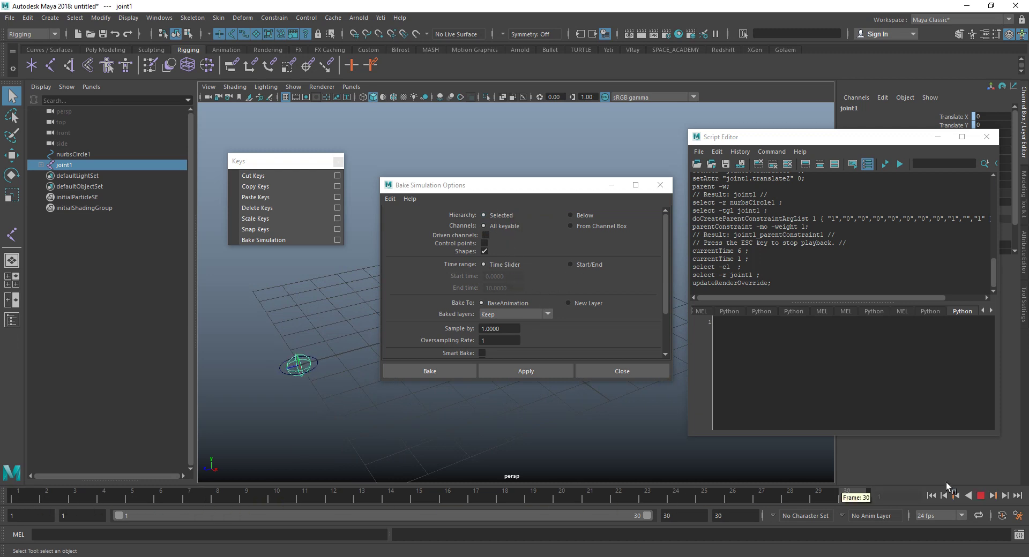
pyautogui.press('Escape')
pyautogui.moveTo(437, 408)
pyautogui.keyDown('alt'); pyautogui.mouseDown()
pyautogui.moveTo(467, 407)
pyautogui.moveTo(442, 411)
pyautogui.mouseUp(); pyautogui.keyUp('alt')
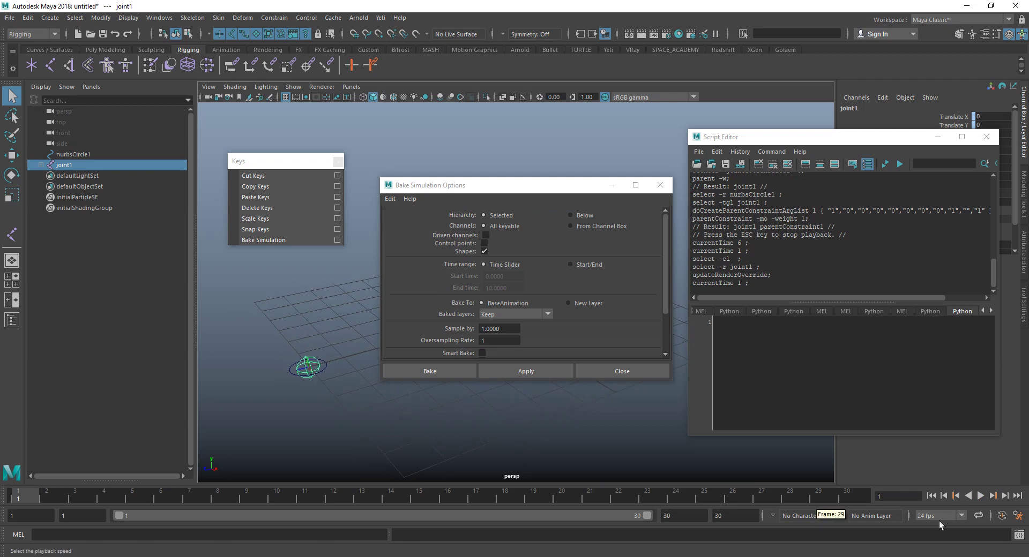
pyautogui.click(524, 371)
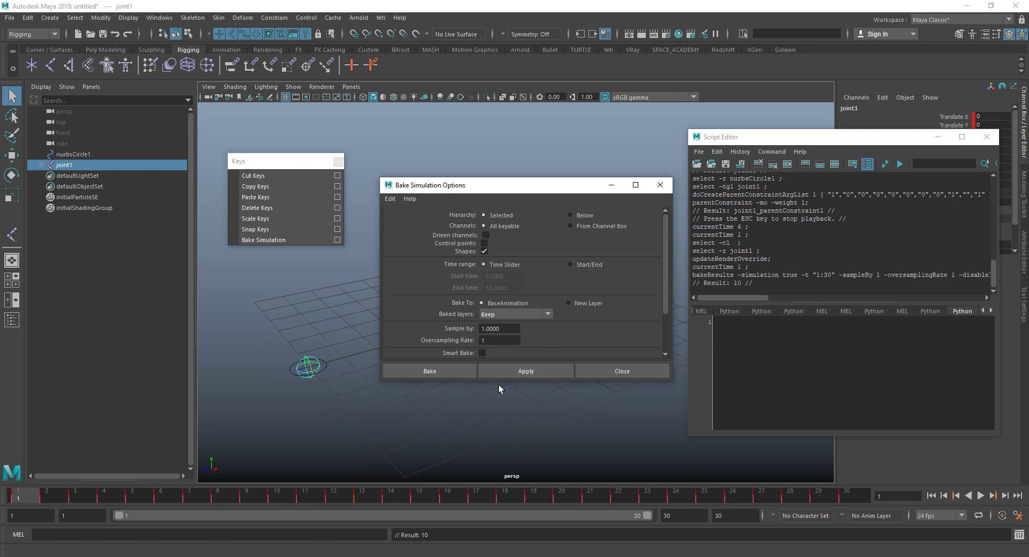
pyautogui.moveTo(489, 185); pyautogui.dragTo(540, 153)
# - Reselect joint1 and close the Bake Simulation options
pyautogui.click(323, 362)
pyautogui.click(307, 366)
pyautogui.press('w')
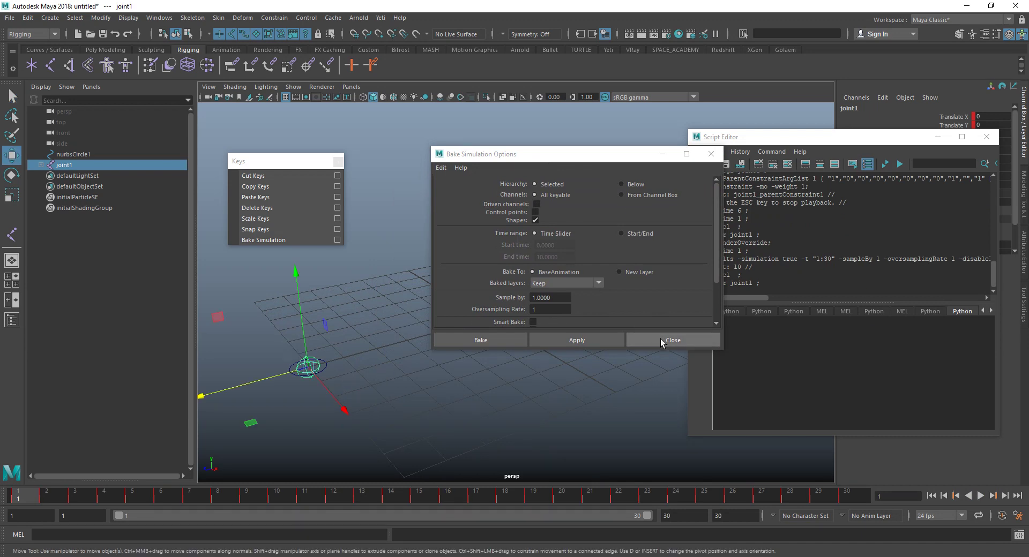
pyautogui.click(665, 341)
pyautogui.keyDown('alt'); pyautogui.moveTo(610, 355); pyautogui.dragTo(332, 379, button='right'); pyautogui.keyUp('alt')
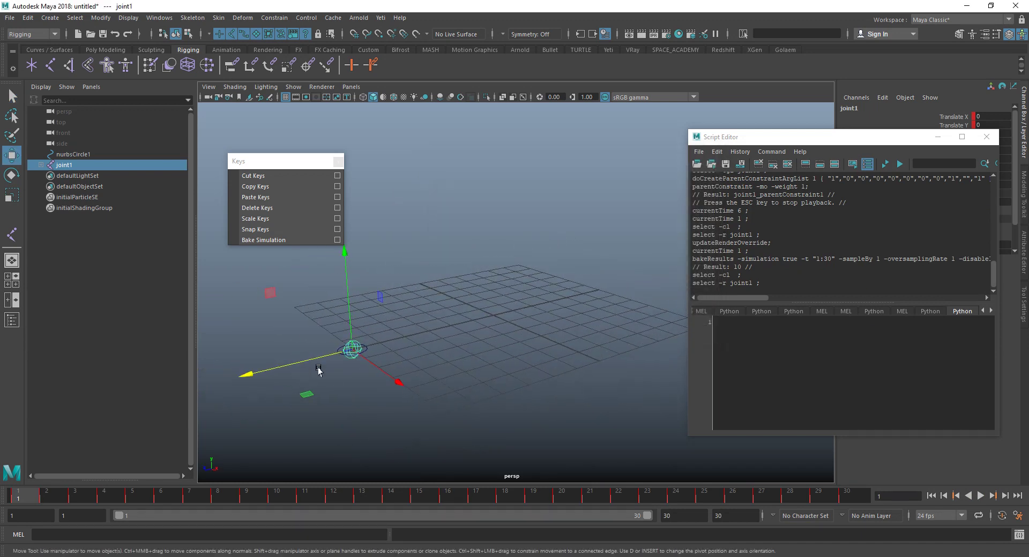
pyautogui.moveTo(839, 137)
pyautogui.mouseDown()
pyautogui.moveTo(774, 228)
pyautogui.moveTo(712, 161)
pyautogui.mouseUp()
pyautogui.keyDown('alt'); pyautogui.moveTo(362, 337); pyautogui.dragTo(407, 359); pyautogui.keyUp('alt')
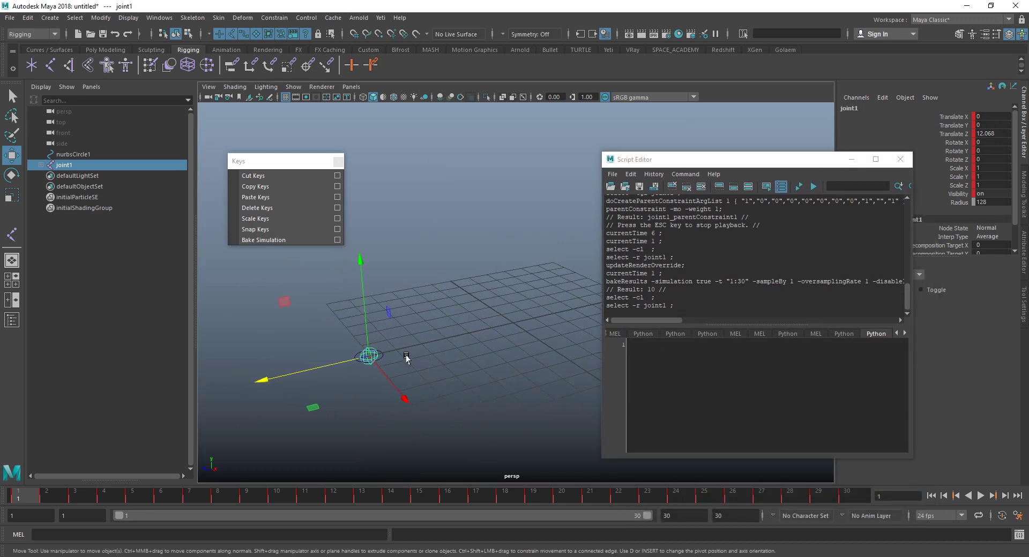
# - Delete nurbsCircle1 and play back to test the baked joint
pyautogui.click(91, 164)
pyautogui.click(85, 152)
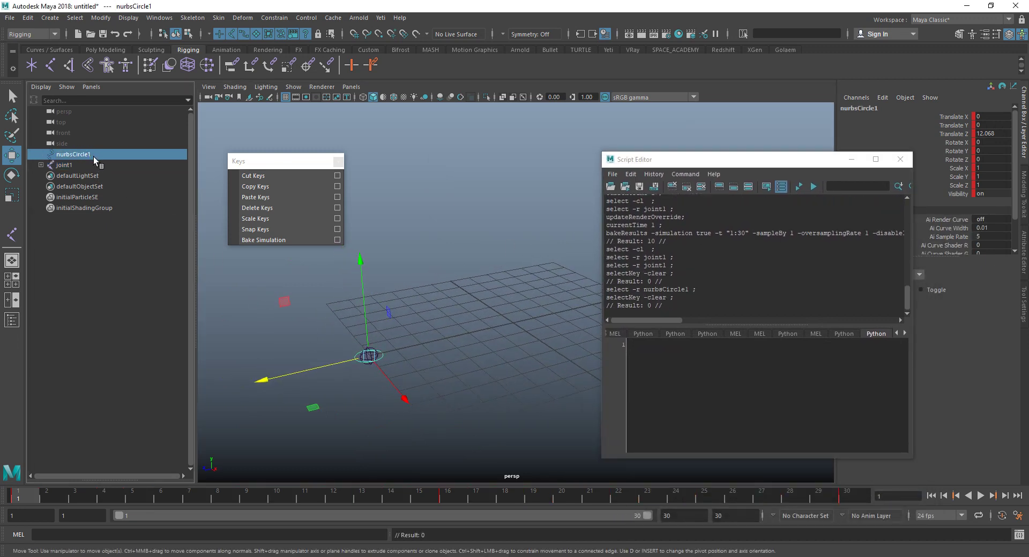
pyautogui.press('Delete')
pyautogui.keyDown('alt'); pyautogui.moveTo(482, 378); pyautogui.dragTo(499, 370); pyautogui.keyUp('alt')
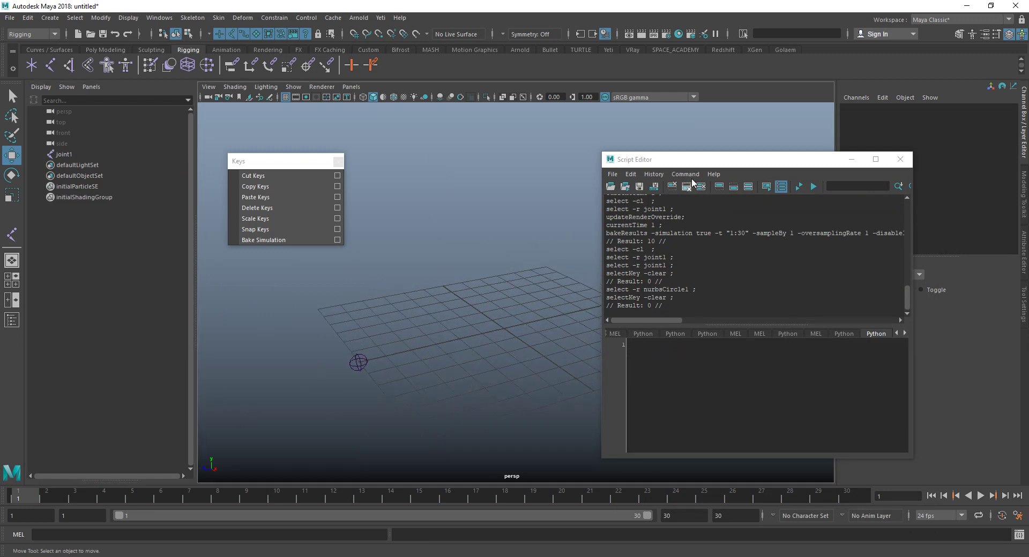
pyautogui.moveTo(691, 160); pyautogui.dragTo(752, 131)
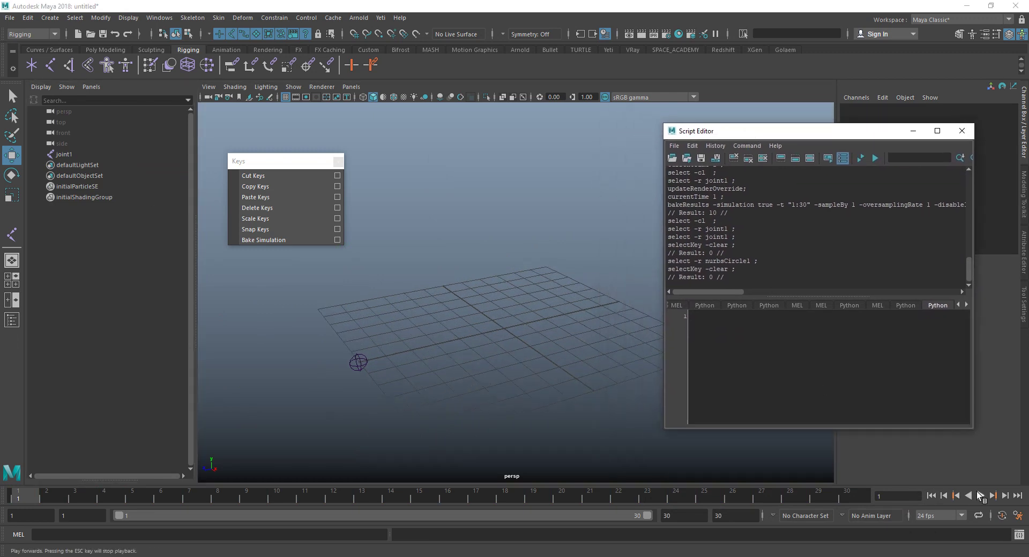
pyautogui.click(981, 496)
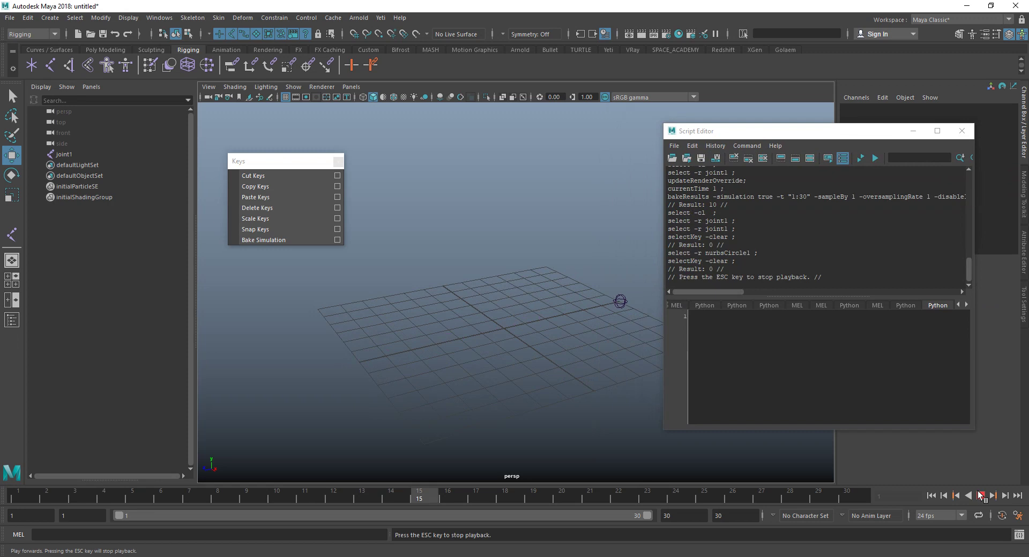
pyautogui.press('Escape')
# - Undo the deletion and the bake with Ctrl+Z, then select the restored nurbsCircle1
pyautogui.hotkey('ctrl', 'z')
pyautogui.keyDown('alt'); pyautogui.moveTo(583, 323); pyautogui.dragTo(575, 332); pyautogui.keyUp('alt')
pyautogui.hotkey('ctrl', 'z')
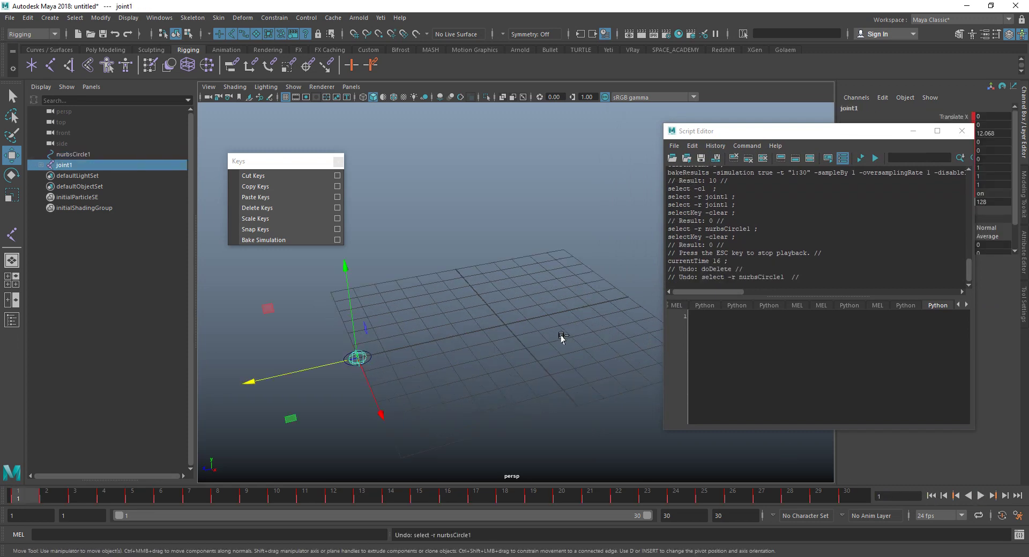
pyautogui.keyDown('alt'); pyautogui.moveTo(490, 362); pyautogui.dragTo(442, 358); pyautogui.keyUp('alt')
pyautogui.hotkey('ctrl', 'z')
pyautogui.hotkey('ctrl', 'z')
pyautogui.hotkey('ctrl', 'z')
pyautogui.hotkey('ctrl', 'z')
pyautogui.hotkey('ctrl', 'z')
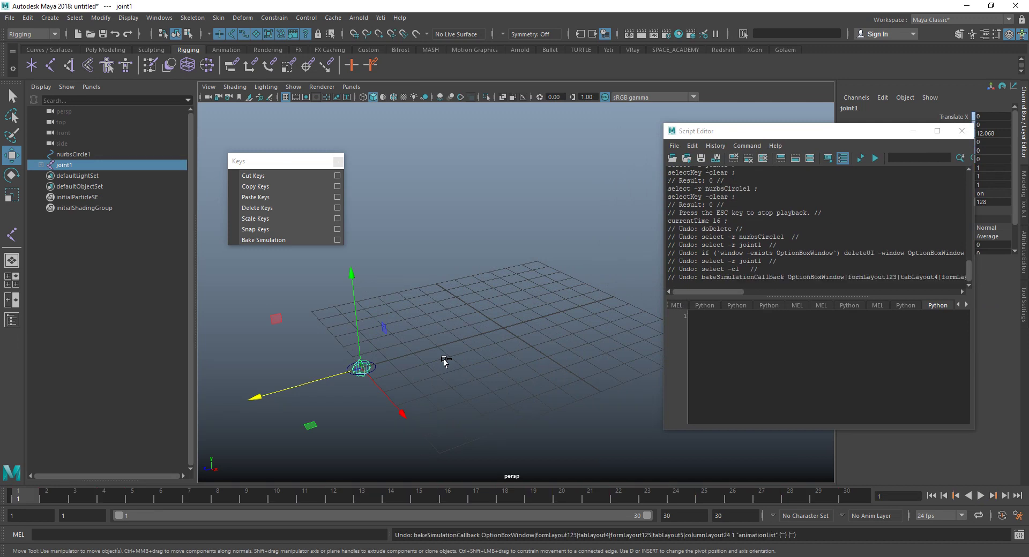
pyautogui.keyDown('alt'); pyautogui.moveTo(445, 361); pyautogui.dragTo(437, 355); pyautogui.keyUp('alt')
pyautogui.click(368, 363)
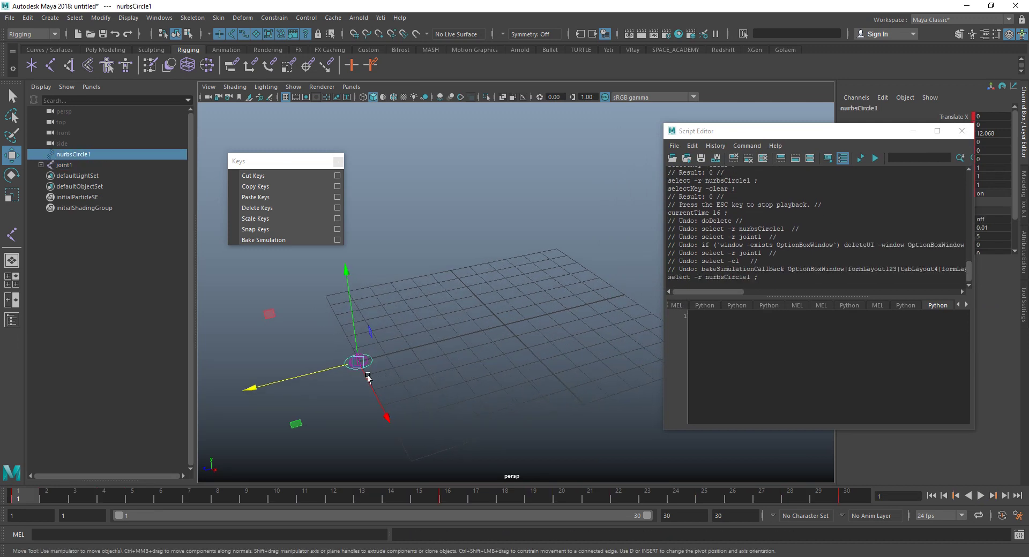
pyautogui.keyDown('alt'); pyautogui.moveTo(380, 373); pyautogui.dragTo(434, 357); pyautogui.keyUp('alt')
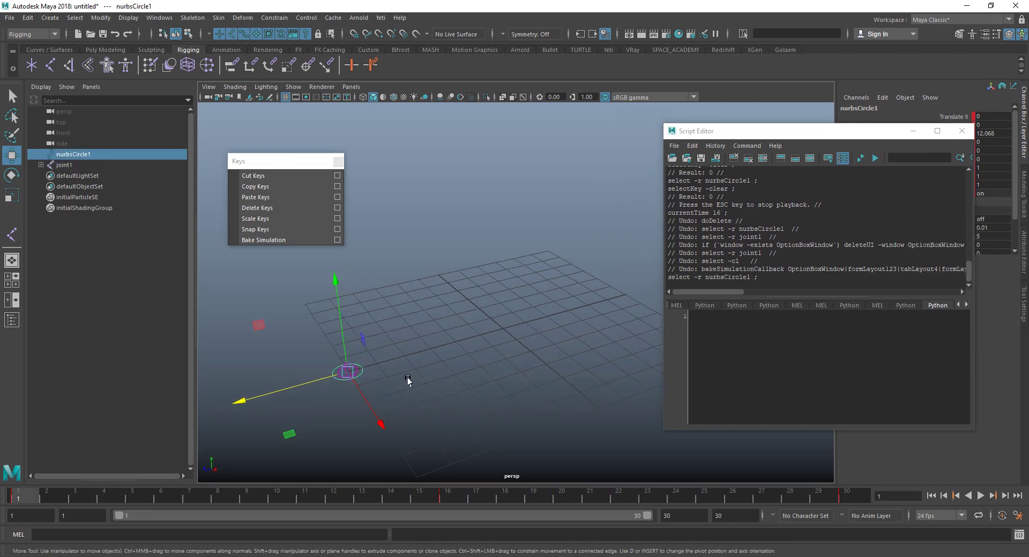
pyautogui.press('q')
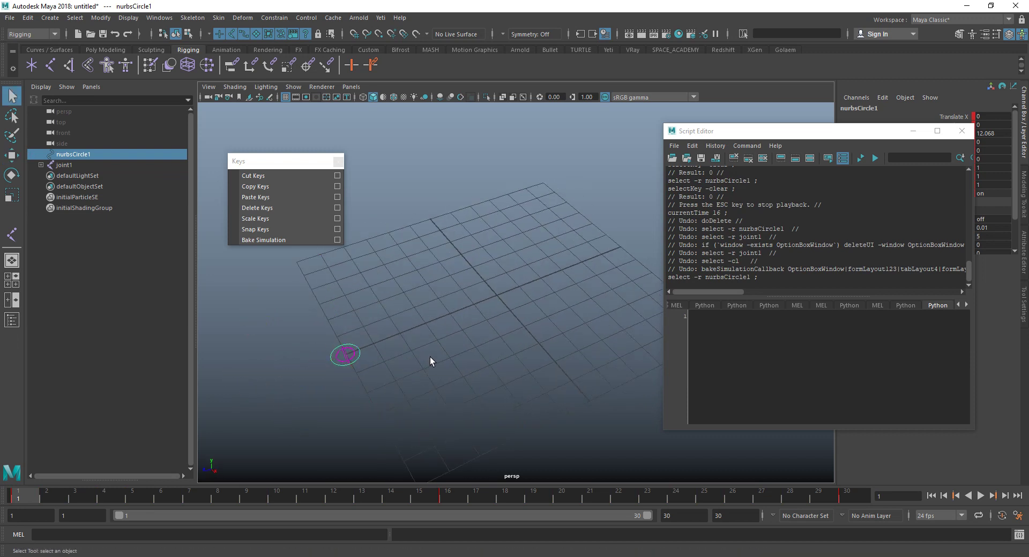
# - Drag the Script Editor's bottom-left corner to make the window larger
pyautogui.keyDown('alt'); pyautogui.moveTo(397, 365); pyautogui.dragTo(403, 340); pyautogui.keyUp('alt')
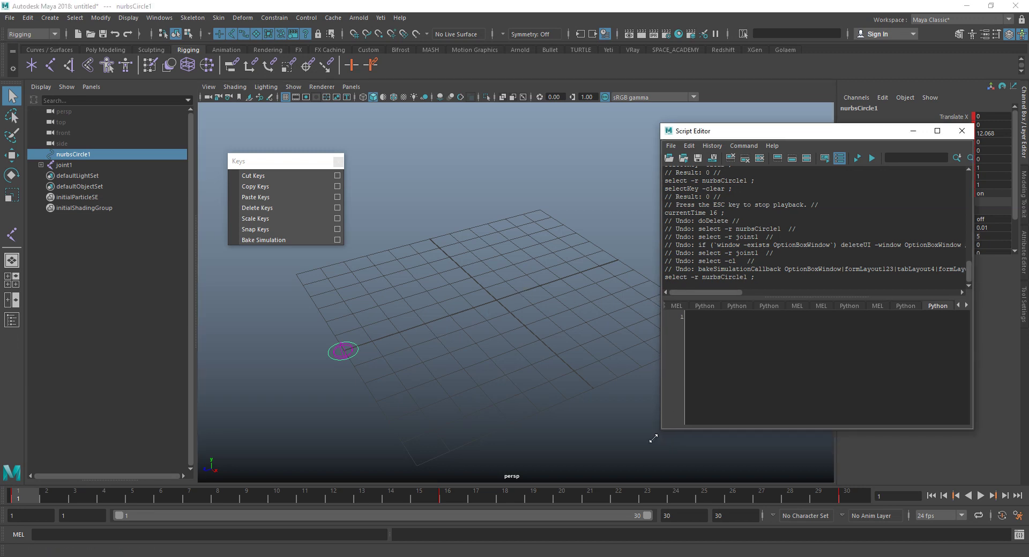
pyautogui.moveTo(663, 431); pyautogui.dragTo(612, 481)
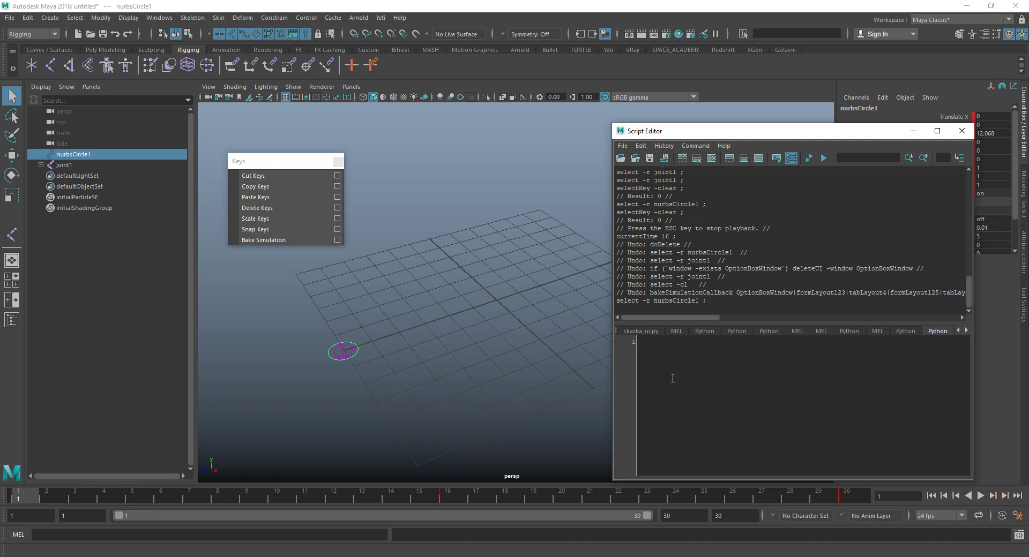
# - Write 'import maya.cmds as cm' using autocomplete and begin a 'cm.' call below it
pyautogui.write('im')
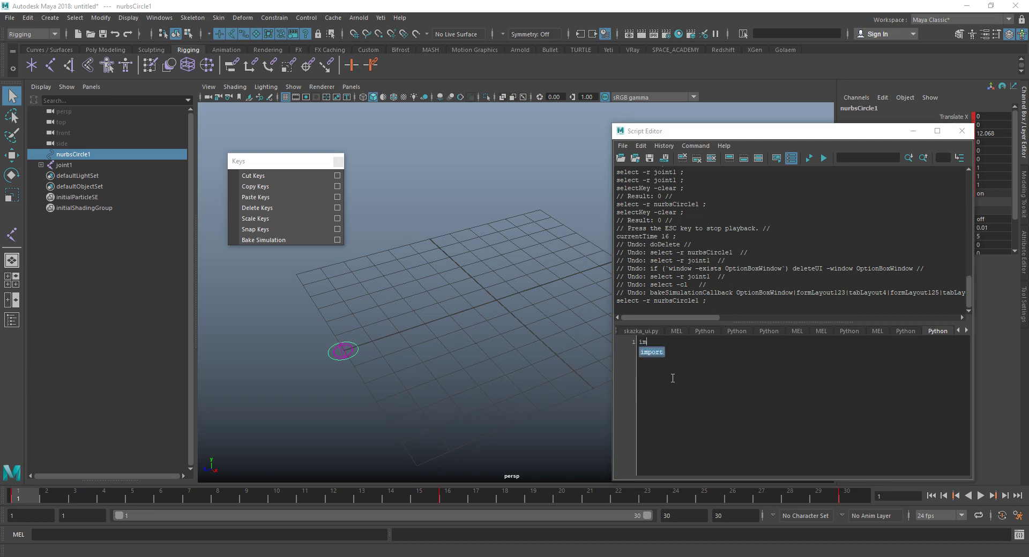
pyautogui.press('Return')
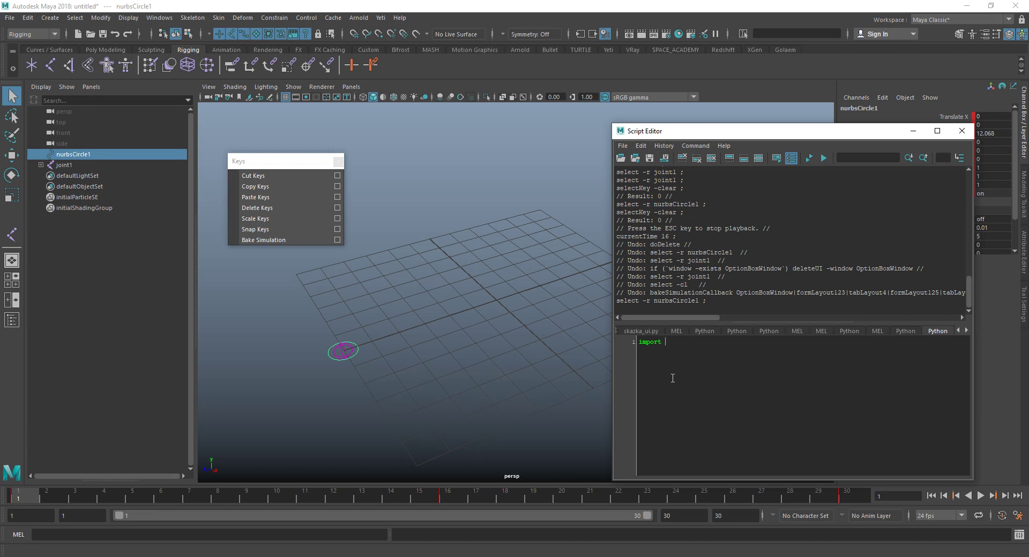
pyautogui.write('may')
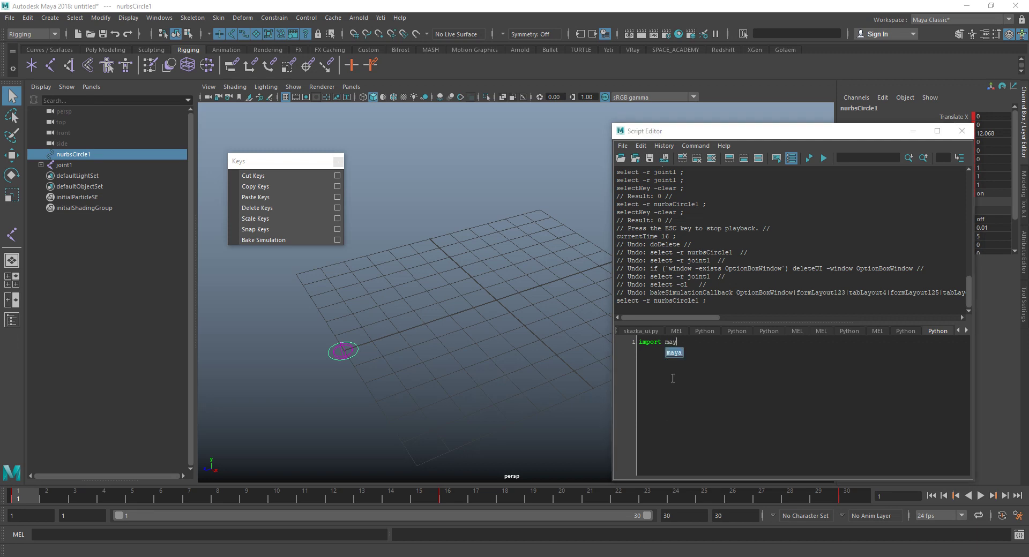
pyautogui.write('a.')
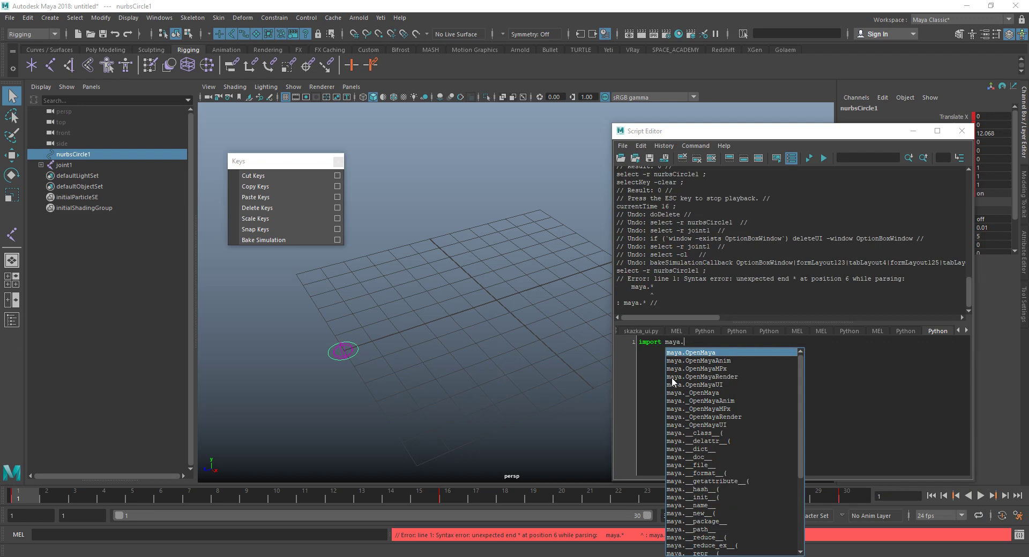
pyautogui.write('c')
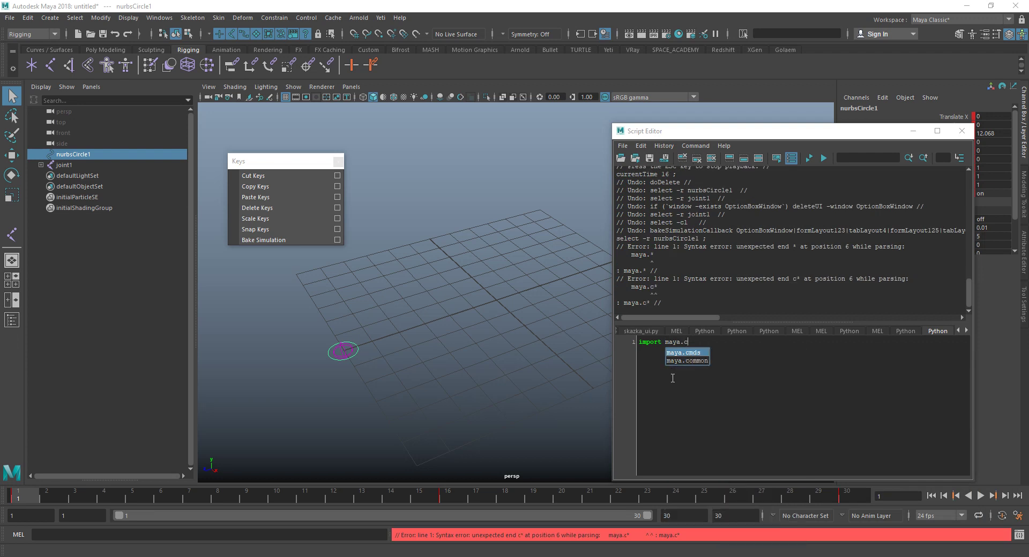
pyautogui.press('Return')
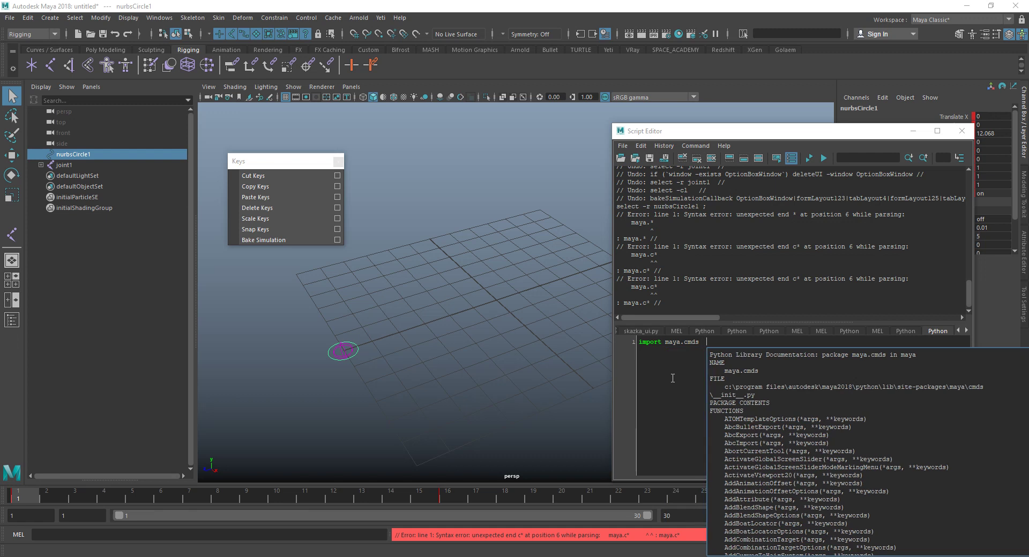
pyautogui.write('as cm')
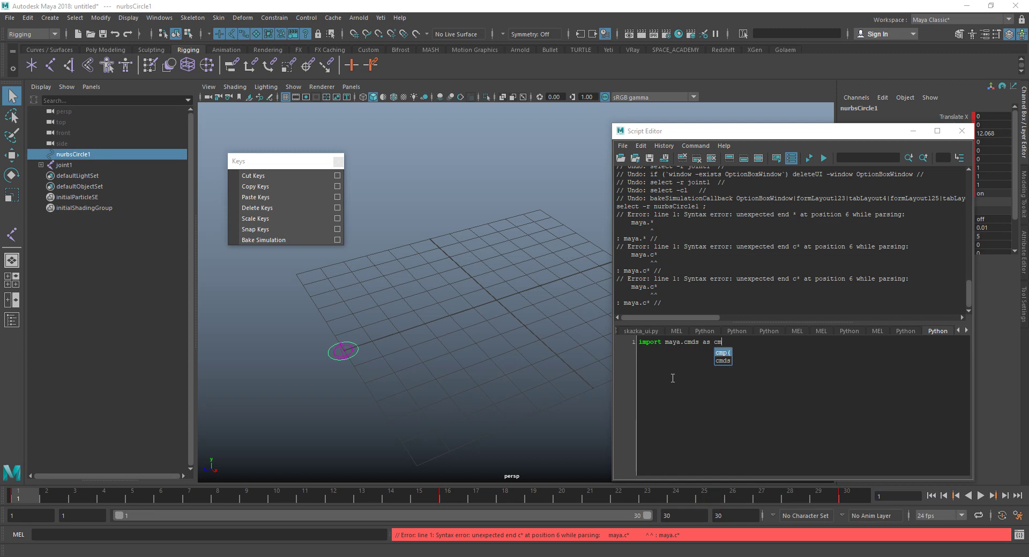
pyautogui.press('Escape')
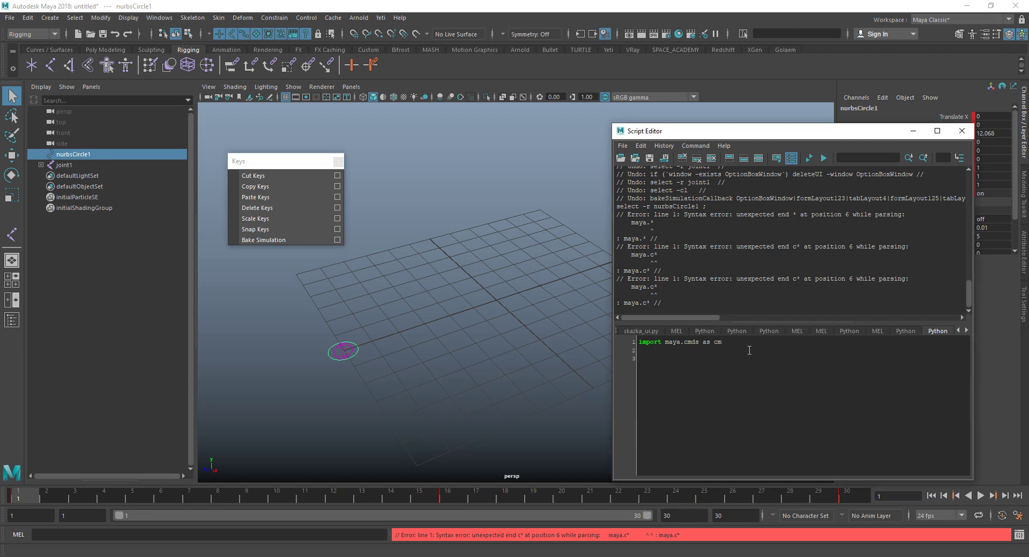
pyautogui.write('cm.')
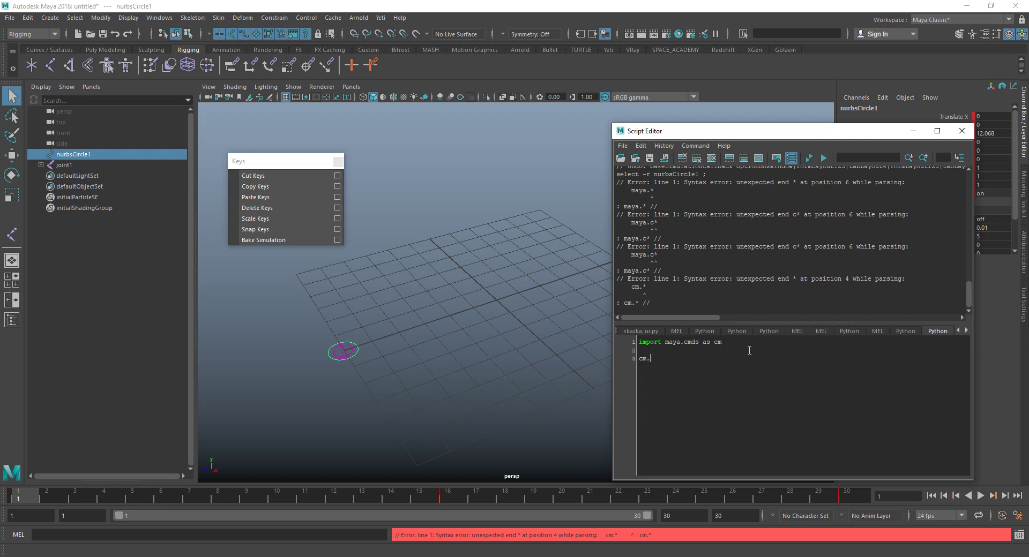
# - Start line 3 as cm., trying the bakeResult name and then erasing it
pyautogui.press('BackSpace')
pyautogui.press('BackSpace')
pyautogui.press('BackSpace')
pyautogui.write('b')
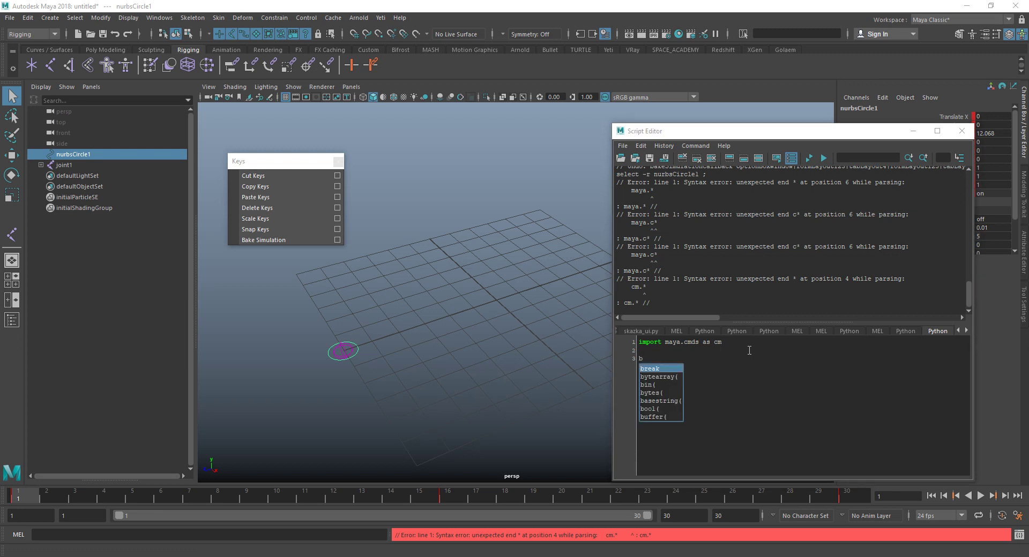
pyautogui.press('BackSpace')
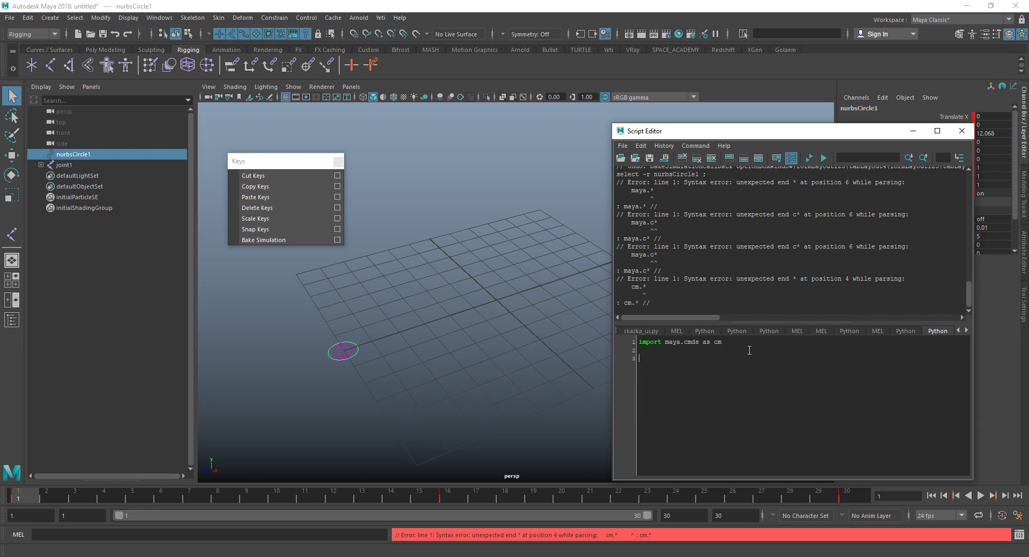
pyautogui.write('cm.')
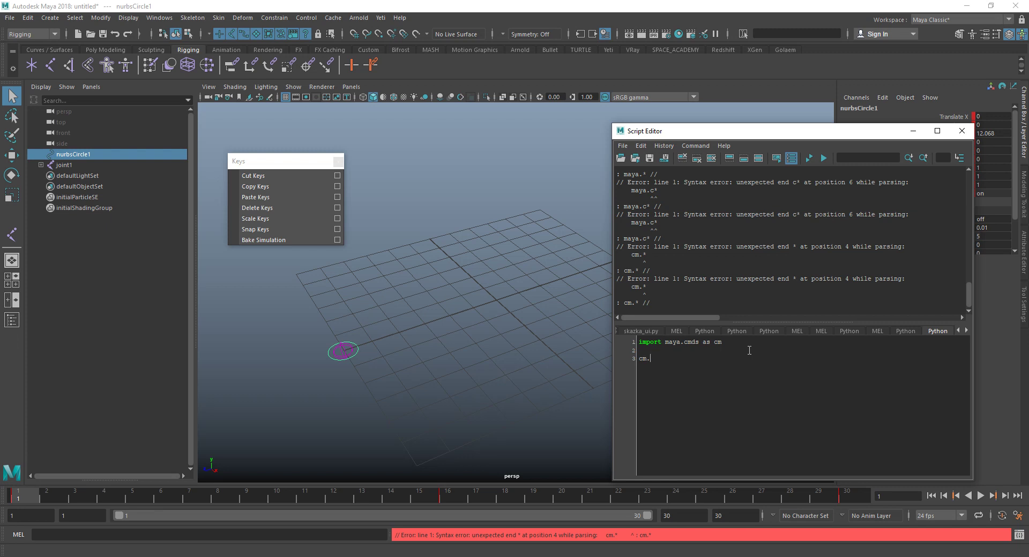
pyautogui.write('bake')
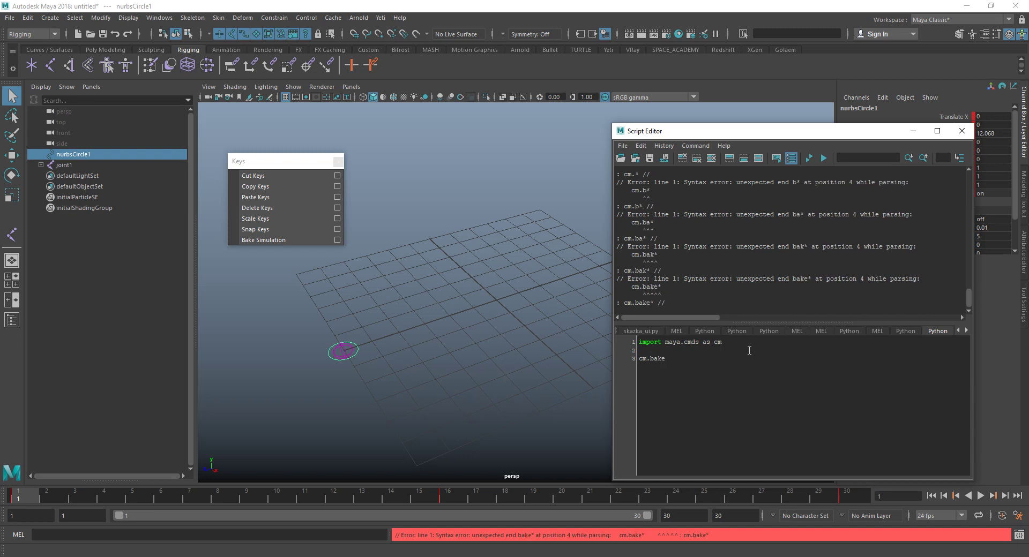
pyautogui.write('Re')
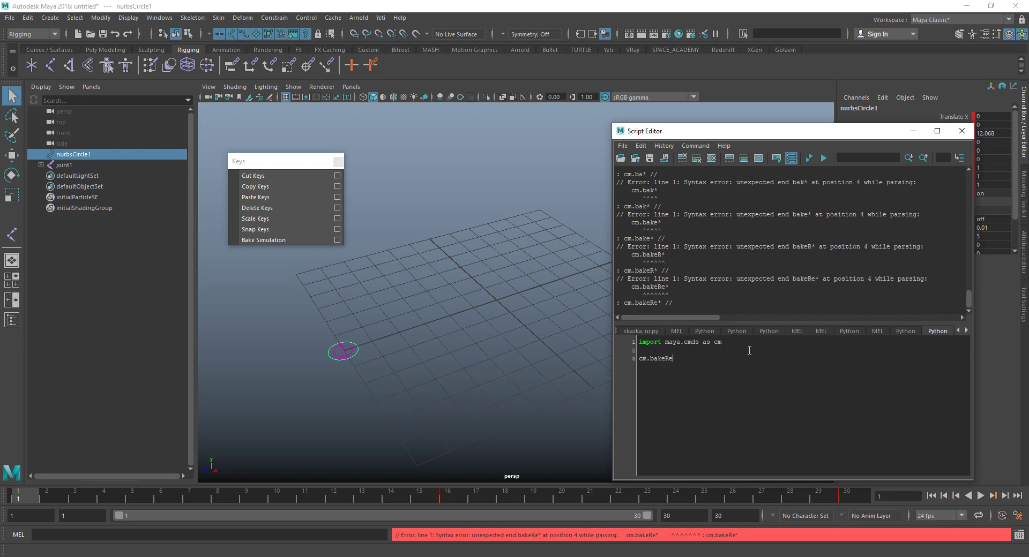
pyautogui.write('sult')
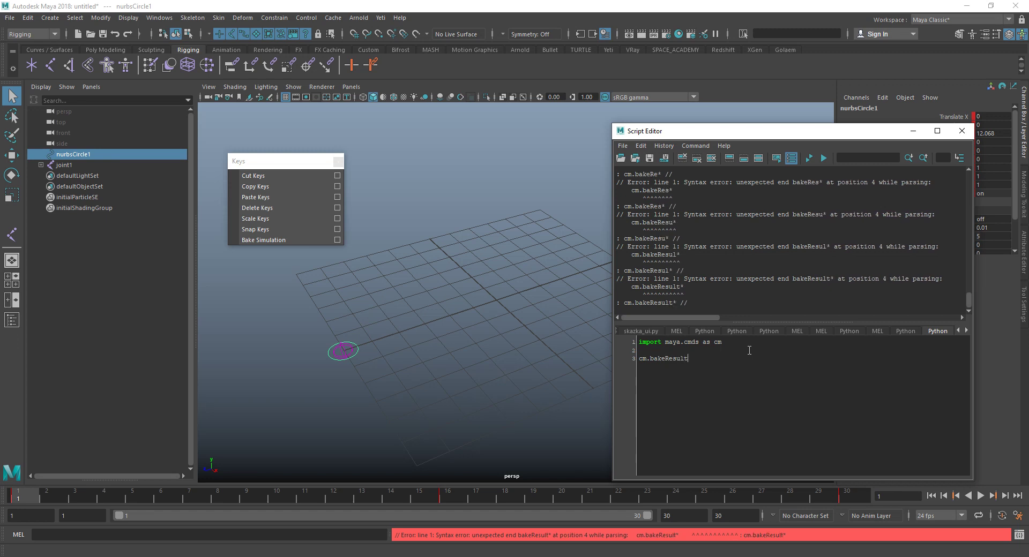
pyautogui.press('BackSpace')
pyautogui.press('BackSpace')
pyautogui.press('BackSpace')
pyautogui.press('BackSpace')
pyautogui.press('BackSpace')
pyautogui.press('BackSpace')
pyautogui.press('BackSpace')
pyautogui.press('BackSpace')
pyautogui.press('BackSpace')
pyautogui.press('BackSpace')
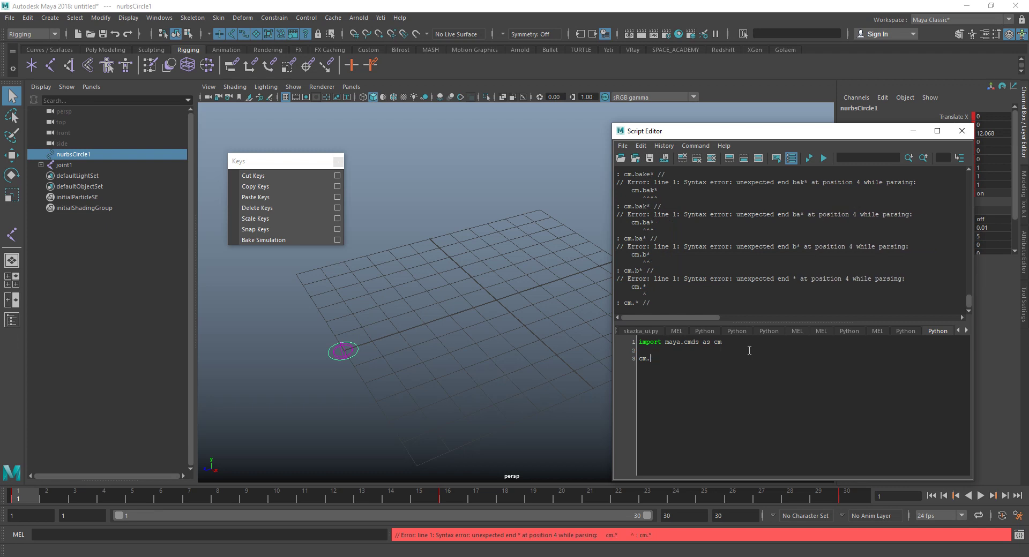
# - Launch Microsoft Edge from Windows search and go to Google
pyautogui.click(172, 556)
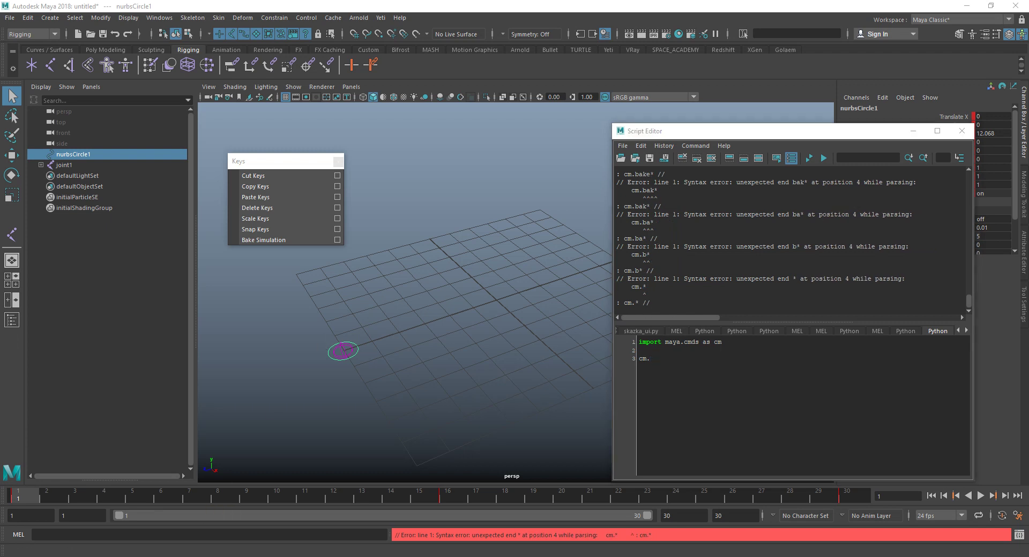
pyautogui.click(76, 298)
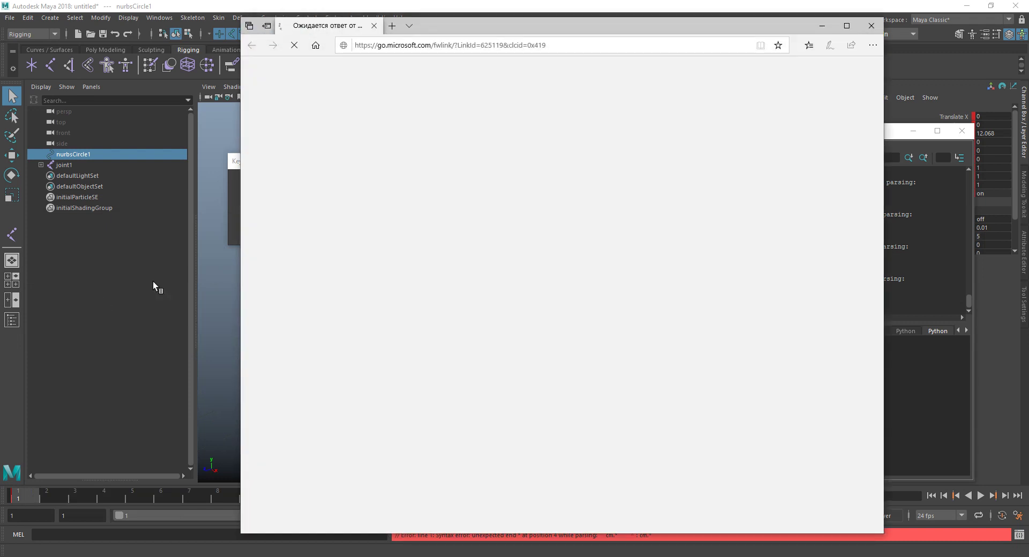
pyautogui.click(436, 47)
pyautogui.write('goo')
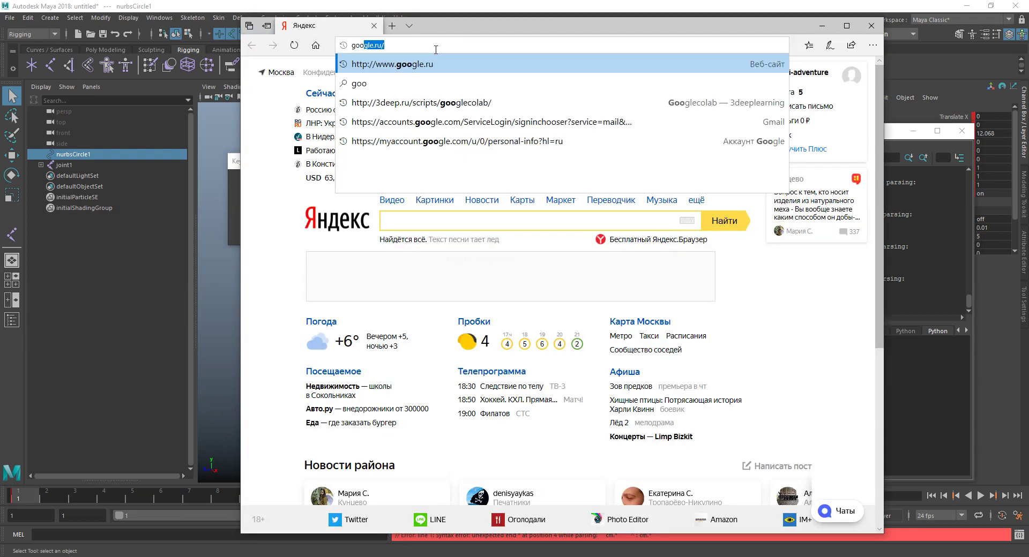
pyautogui.write('gle.ru/')
pyautogui.press('Return')
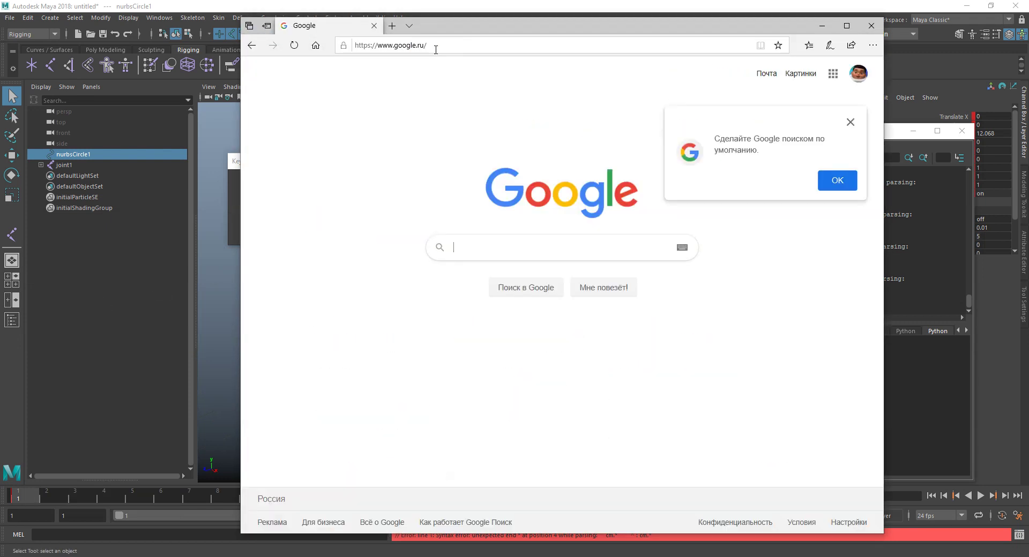
# - Search Google for 'maya mel bakeresults' and open Autodesk's bakeResults command page
pyautogui.click(493, 245)
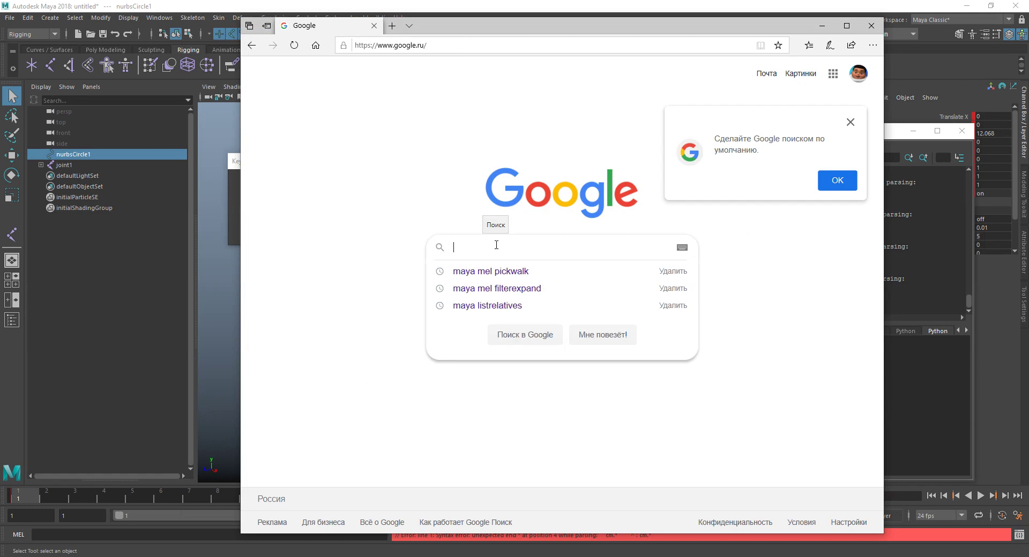
pyautogui.write('maya mel ba')
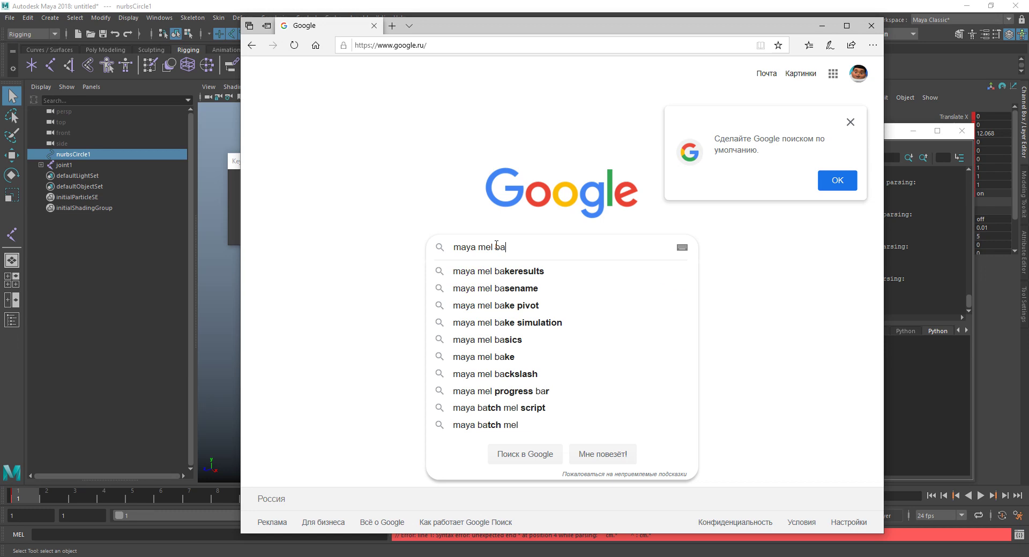
pyautogui.write('ke')
pyautogui.press('Down')
pyautogui.press('Return')
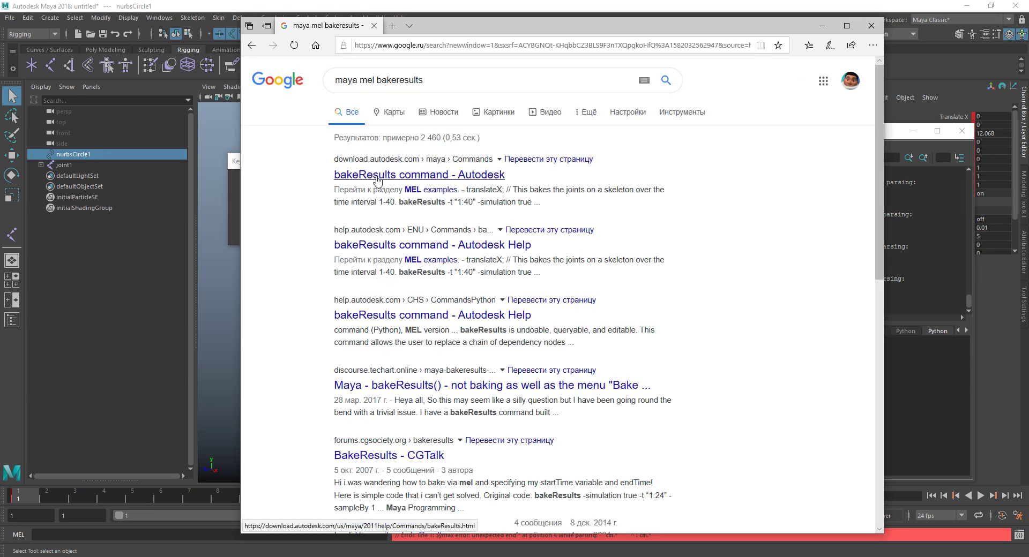
pyautogui.click(378, 176)
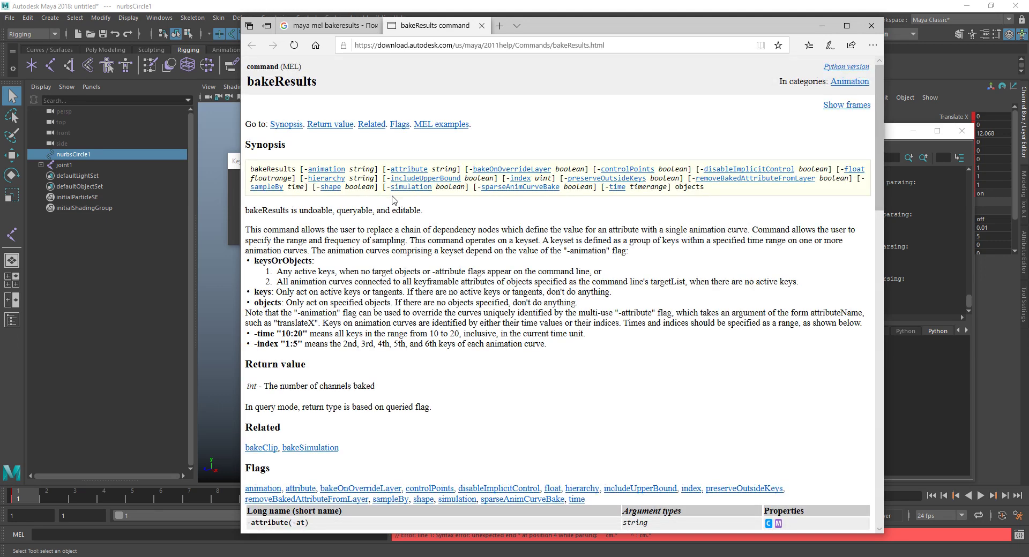
# - Scroll to the MEL examples, mark the bakeResults name, and minimize Edge
pyautogui.scroll(-3, 400, 225)
pyautogui.scroll(-10, 378, 251)
pyautogui.scroll(-3, 379, 252)
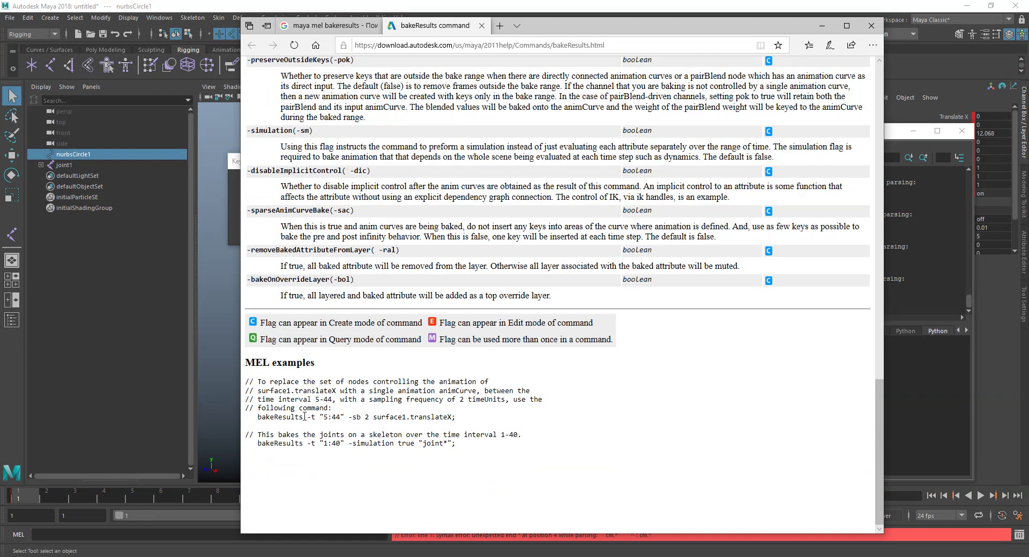
pyautogui.moveTo(304, 417); pyautogui.dragTo(261, 417)
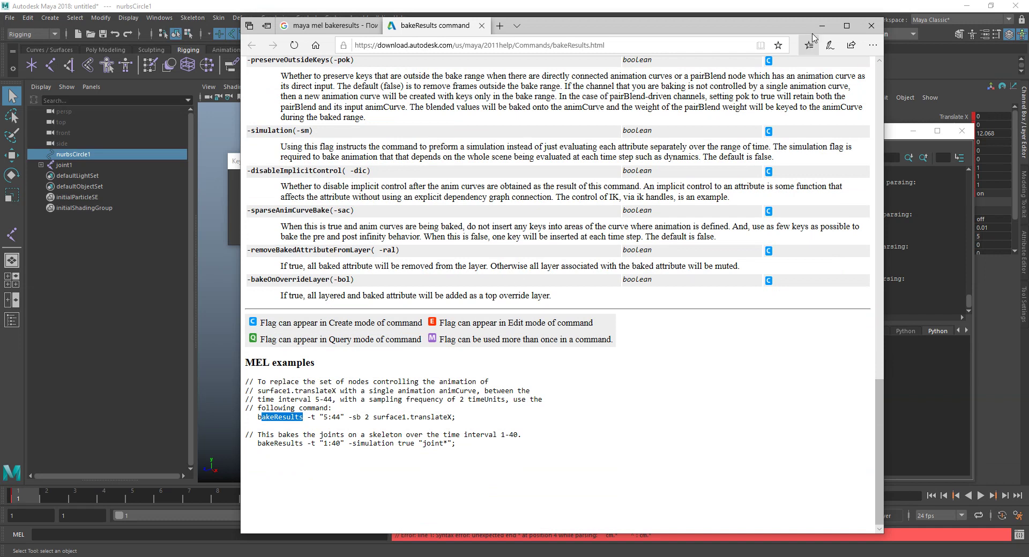
pyautogui.click(821, 25)
# - Complete line 3 as cm.bakeResults(sm=True, t=("1,15")
pyautogui.write('bakeR')
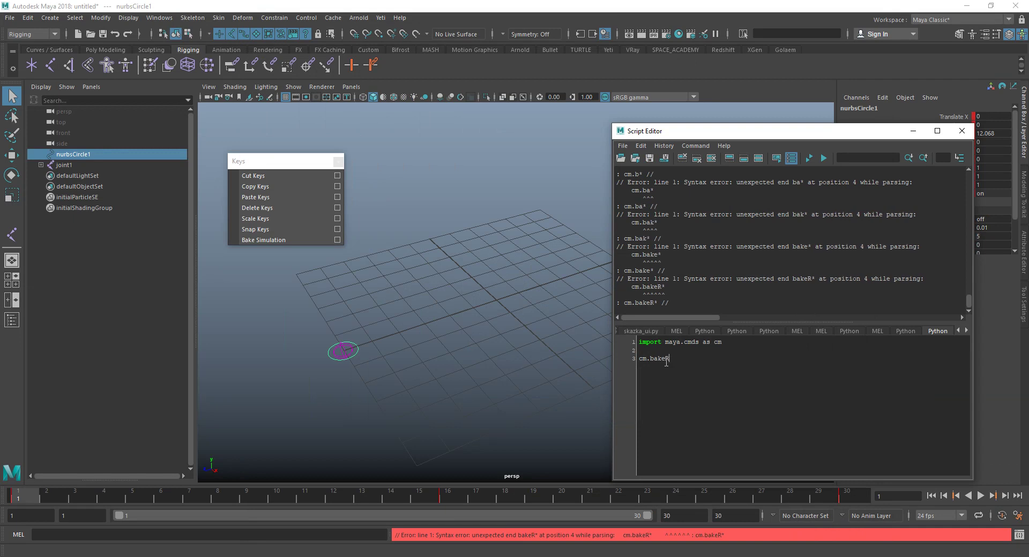
pyautogui.write('esults')
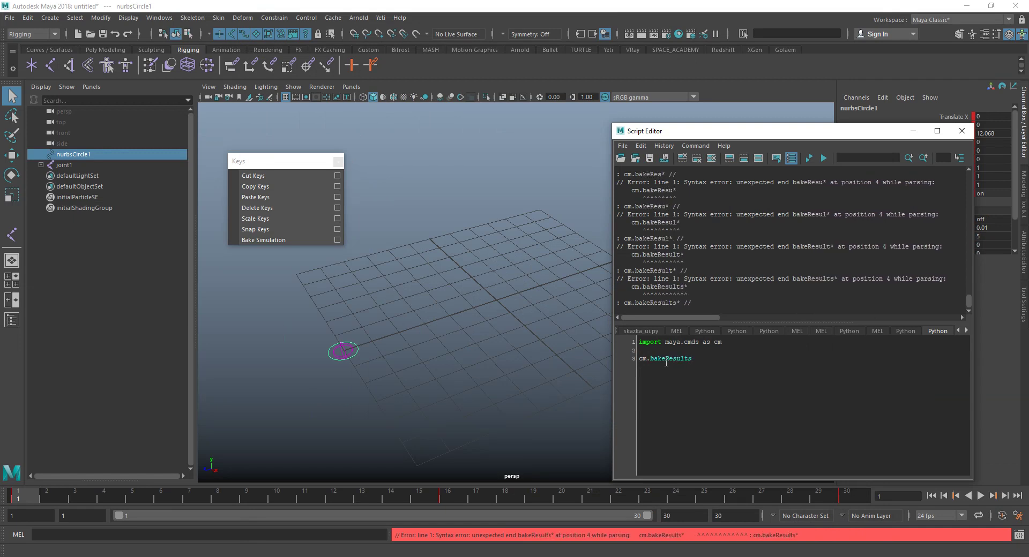
pyautogui.write('(')
pyautogui.write('sm=1')
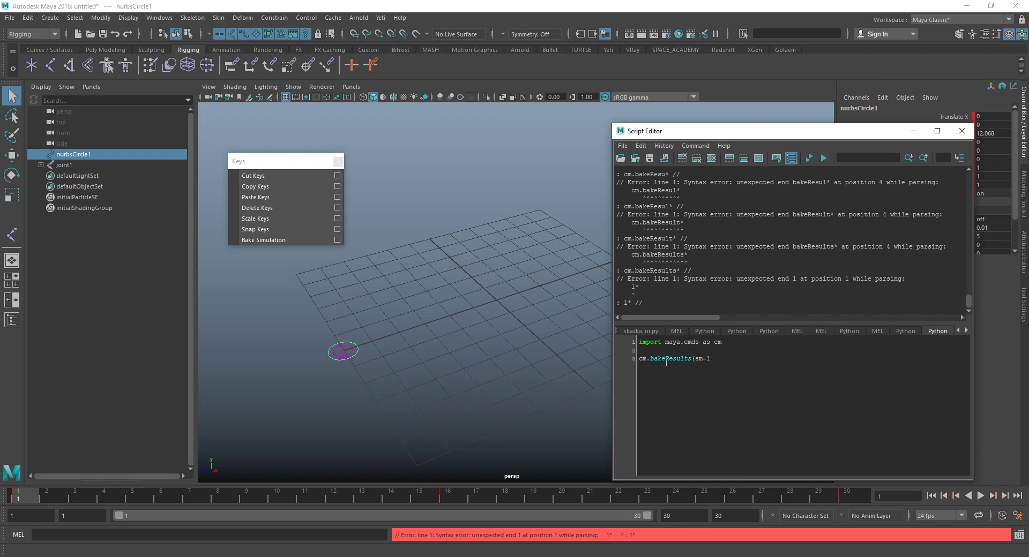
pyautogui.press('BackSpace')
pyautogui.write('True,')
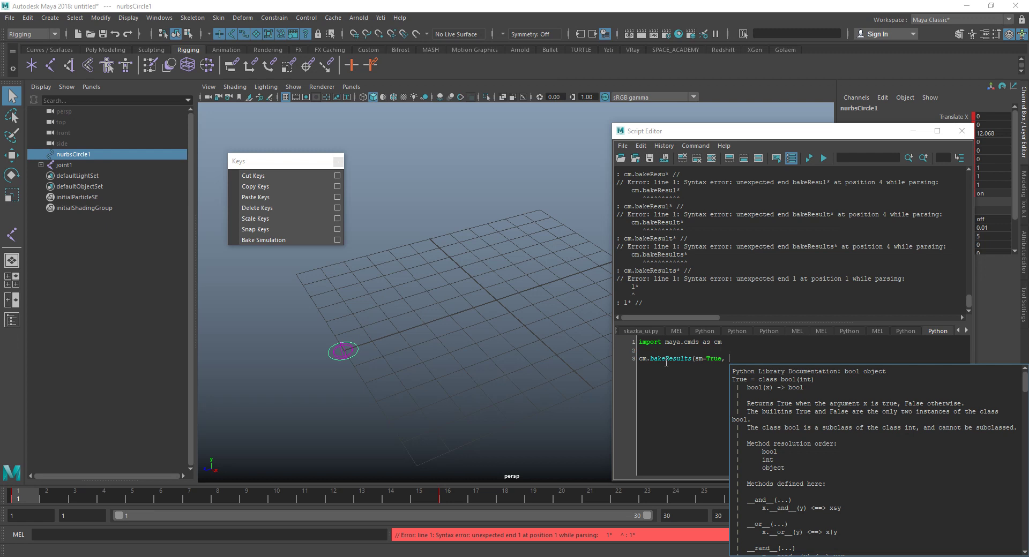
pyautogui.write('t')
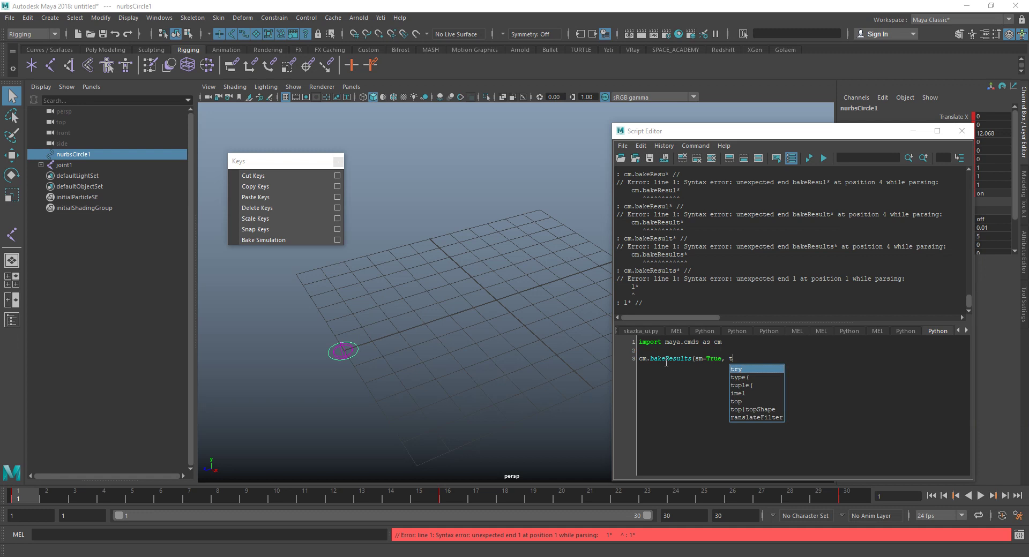
pyautogui.write('=')
pyautogui.write('()')
pyautogui.write('33')
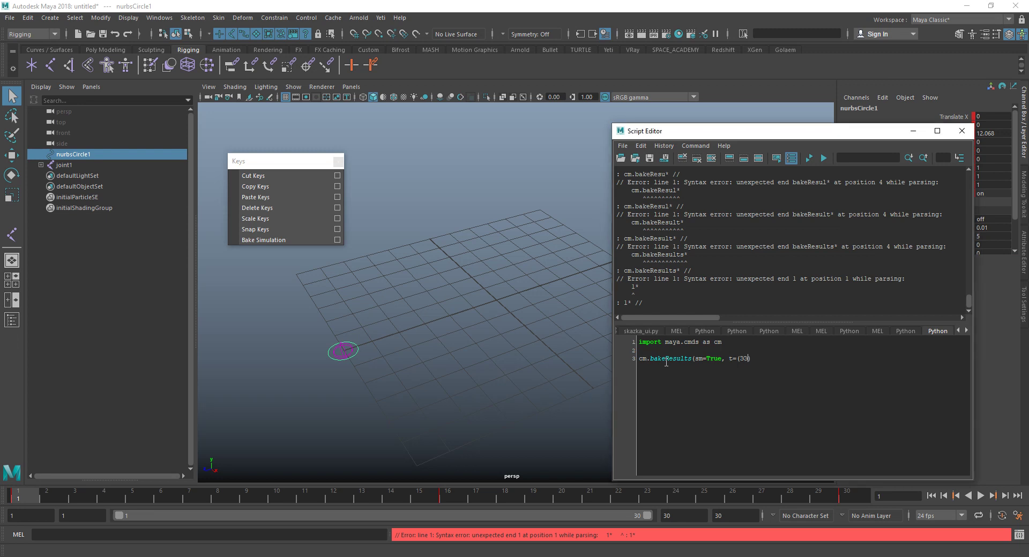
pyautogui.press('BackSpace')
pyautogui.press('BackSpace')
pyautogui.write('""')
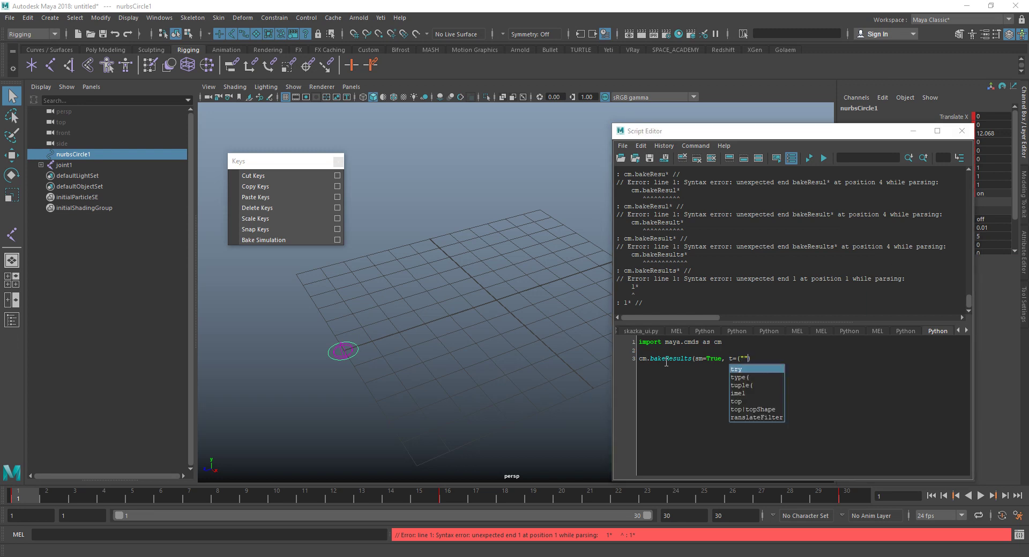
pyautogui.write('1')
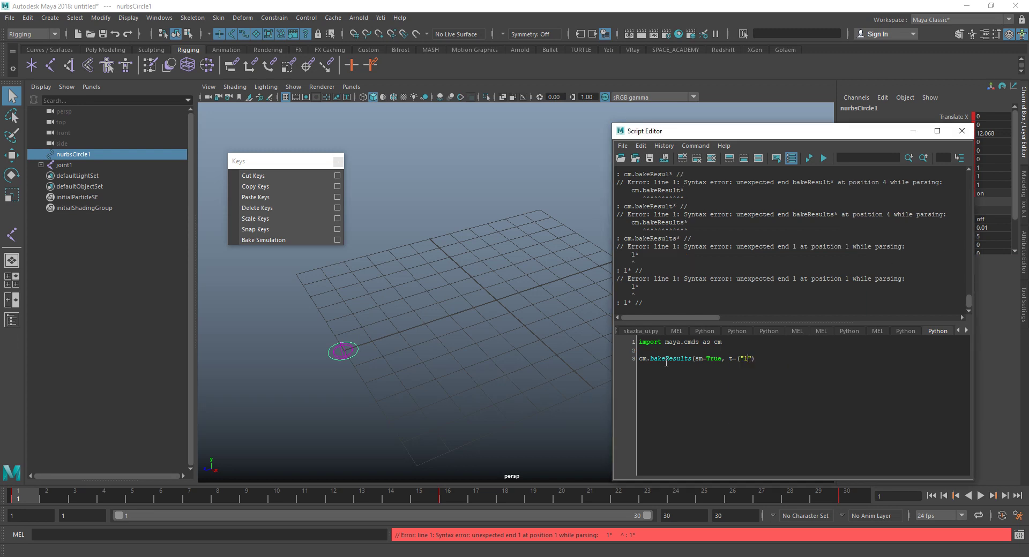
pyautogui.write(',15')
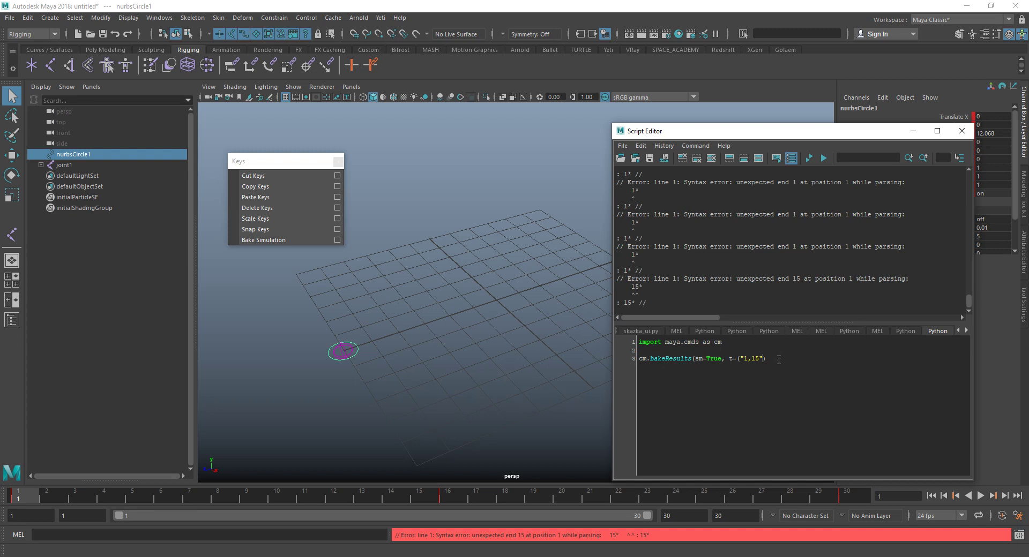
pyautogui.keyDown('alt'); pyautogui.moveTo(469, 350); pyautogui.dragTo(412, 358); pyautogui.keyUp('alt')
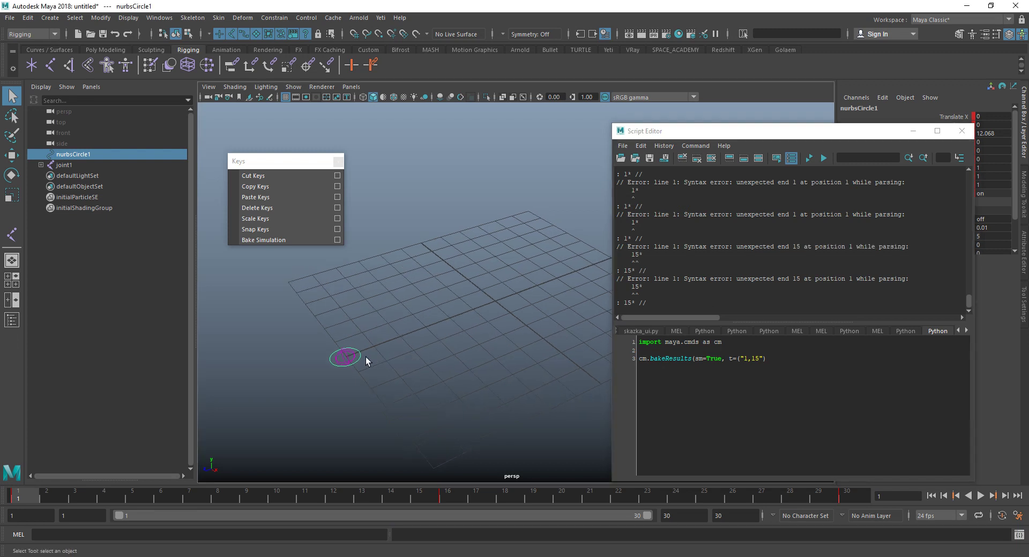
# - Select joint1 and run the bakeResults line
pyautogui.click(349, 358)
pyautogui.moveTo(767, 358); pyautogui.dragTo(622, 357)
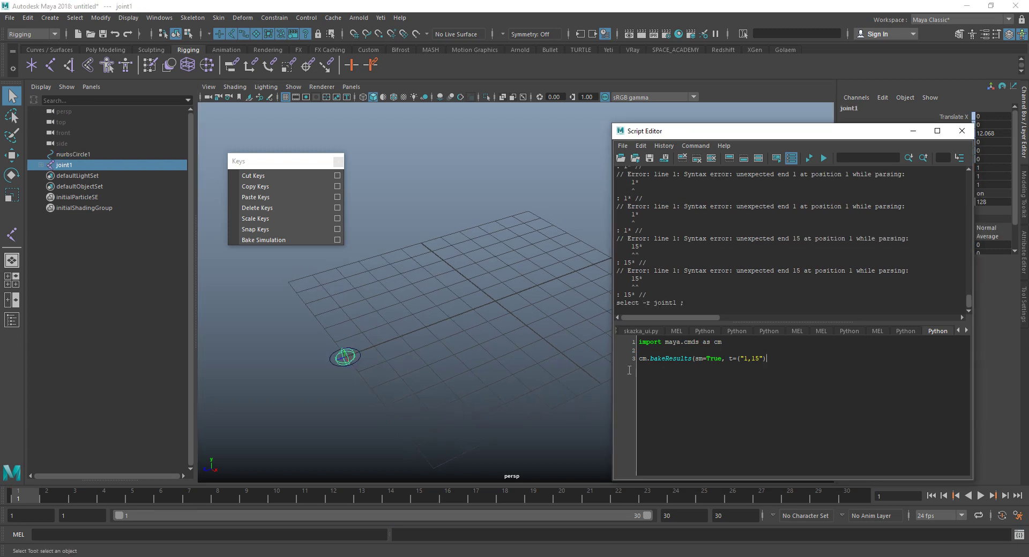
pyautogui.hotkey('ctrl', 'Return')
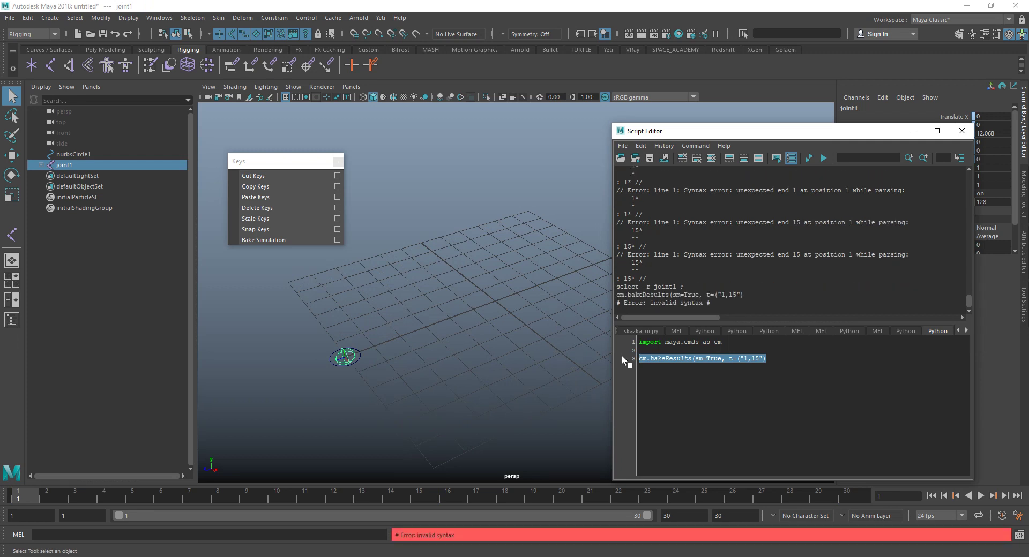
# - Remove the quotes so the range reads t=(1,15) and rerun the bake
pyautogui.click(713, 378)
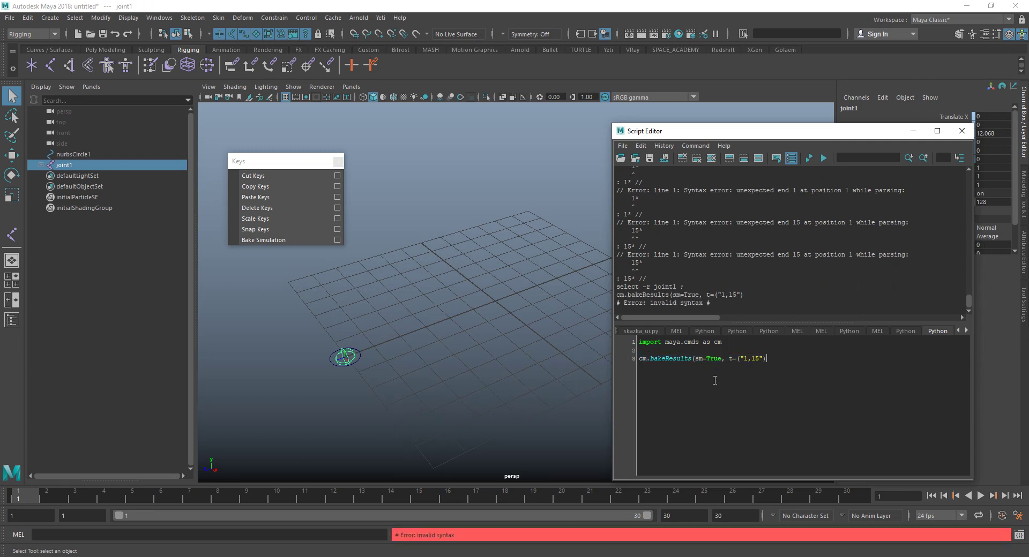
pyautogui.click(740, 359)
pyautogui.press('Delete')
pyautogui.press('Right')
pyautogui.press('Right')
pyautogui.press('Right')
pyautogui.press('BackSpace')
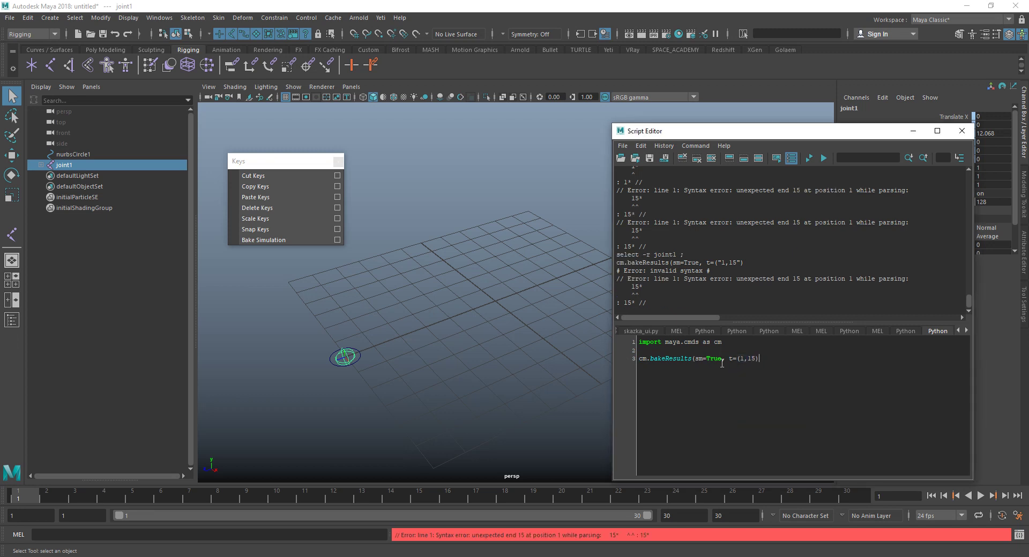
pyautogui.write(')')
pyautogui.click(633, 362)
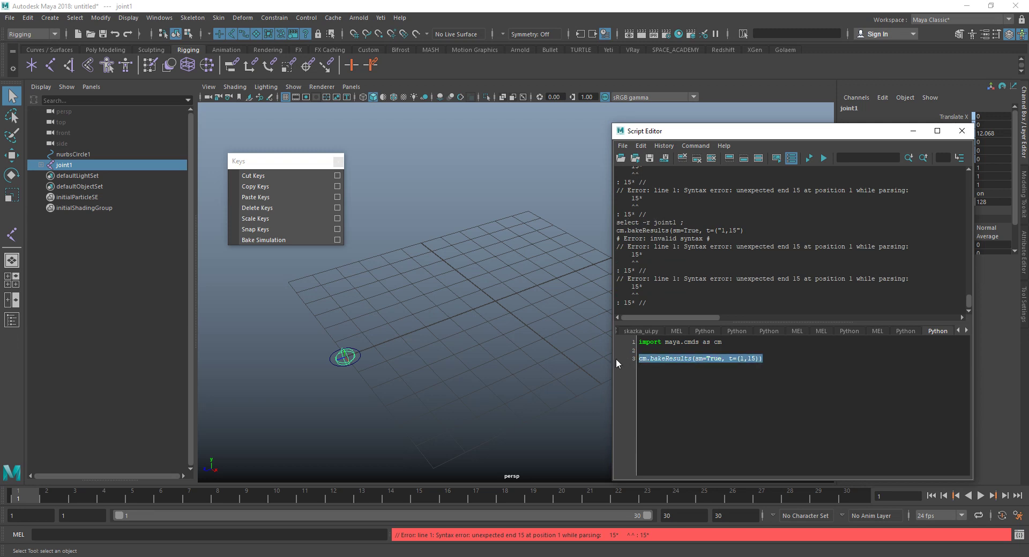
pyautogui.hotkey('ctrl', 'Return')
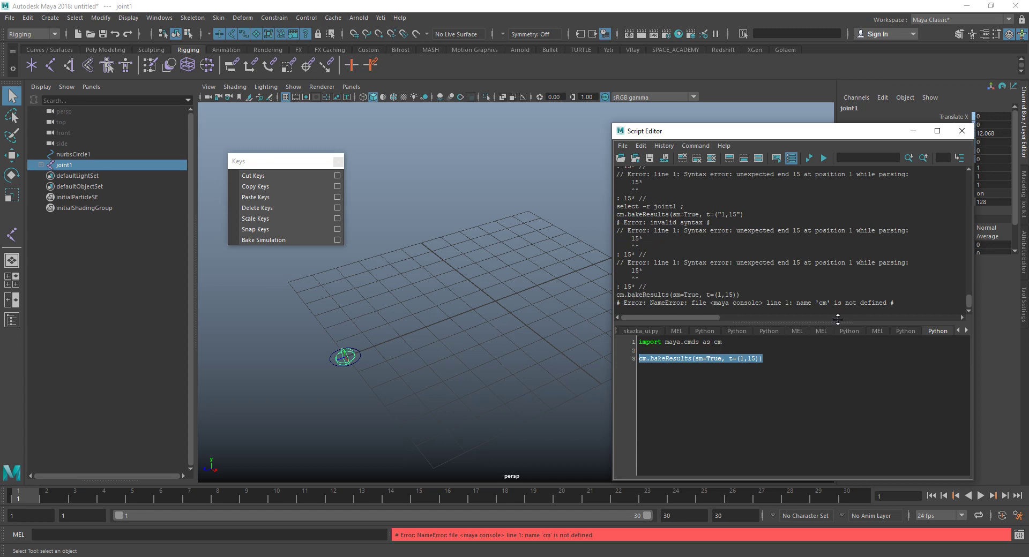
# - Run the import line, then the bakeResults line, baking joint1 with Result: 10
pyautogui.moveTo(755, 342); pyautogui.dragTo(626, 345)
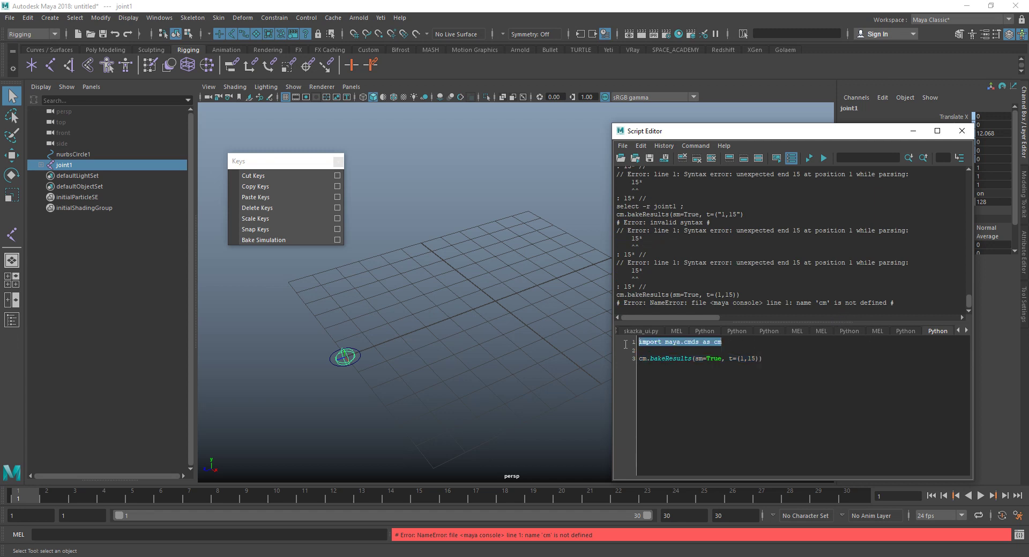
pyautogui.hotkey('ctrl', 'Return')
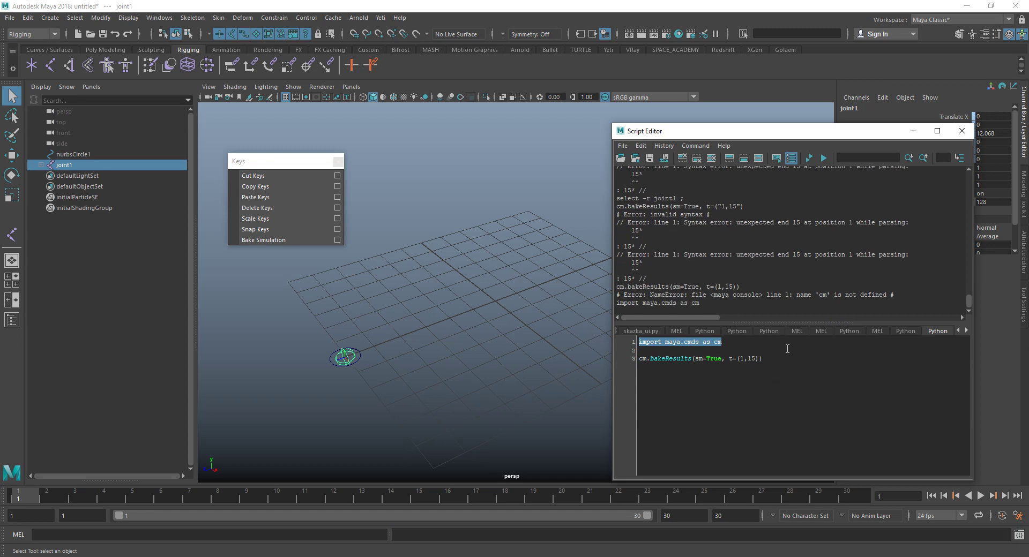
pyautogui.click(772, 359)
pyautogui.click(626, 361)
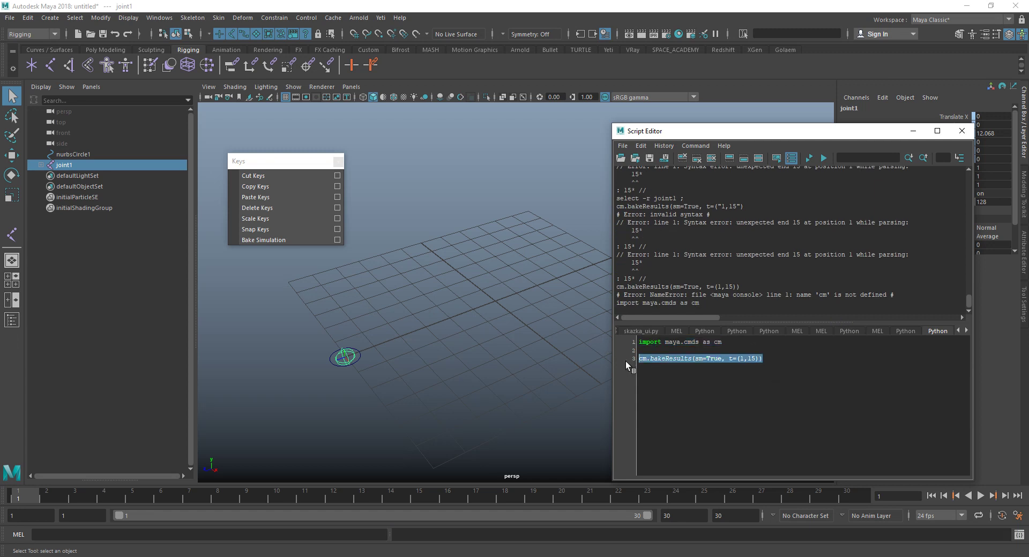
pyautogui.hotkey('ctrl', 'Return')
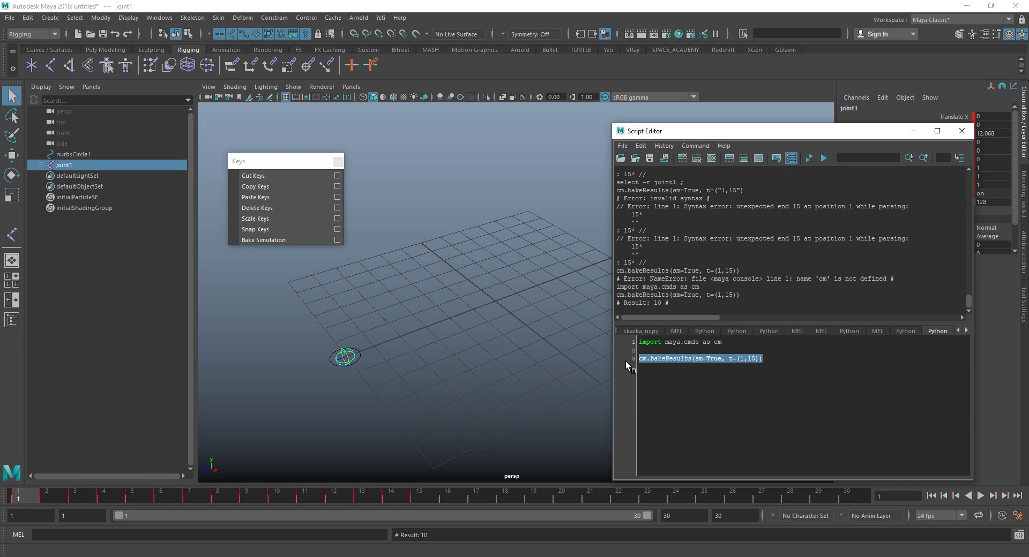
# - Play back the baked animation, stop at frame 8, and undo the bake
pyautogui.hotkey('alt', 'v')
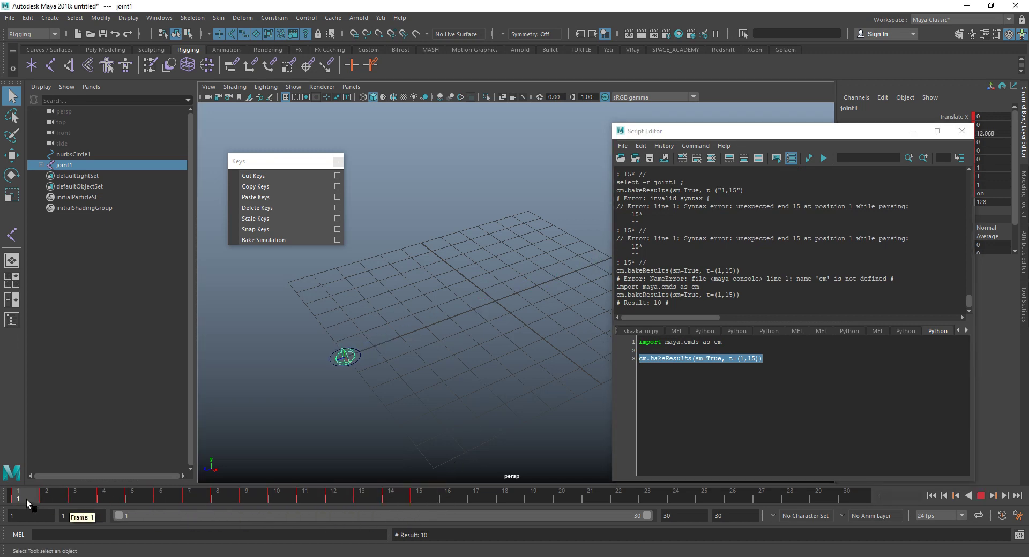
pyautogui.click(210, 496)
pyautogui.click(762, 366)
pyautogui.moveTo(756, 359); pyautogui.dragTo(484, 397)
pyautogui.hotkey('ctrl', 'z')
pyautogui.hotkey('ctrl', 'z')
# - Insert blank lines above the bakeResults call and begin a 'start =' line
pyautogui.click(686, 351)
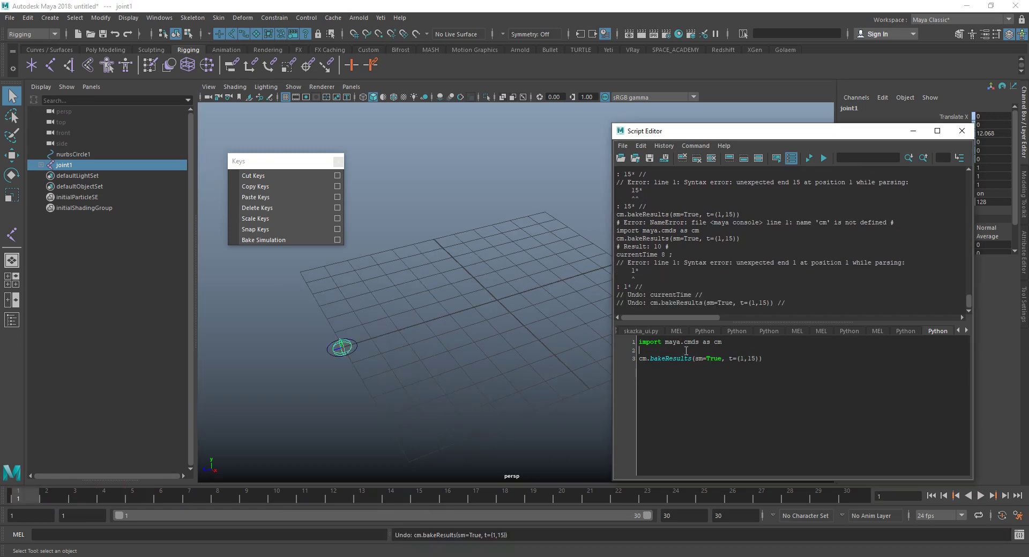
pyautogui.press('Return')
pyautogui.press('Return')
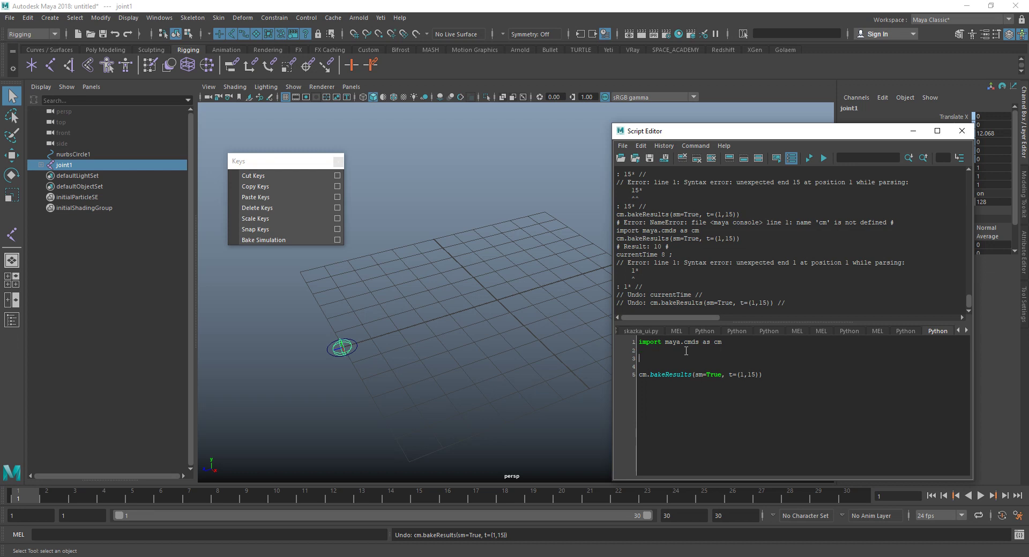
pyautogui.moveTo(647, 516)
pyautogui.mouseDown()
pyautogui.moveTo(321, 514)
pyautogui.moveTo(647, 516)
pyautogui.mouseUp()
pyautogui.click(646, 359)
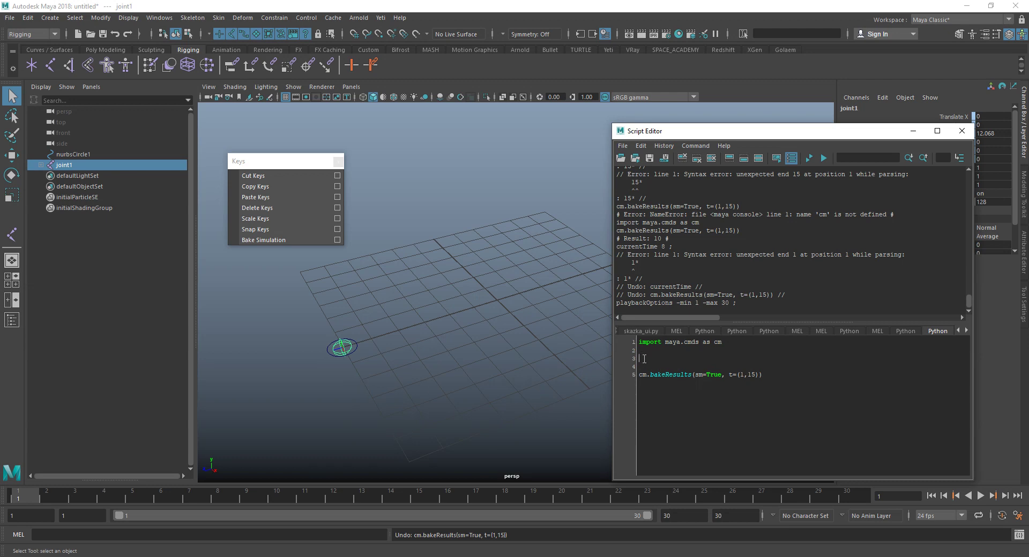
pyautogui.write('max')
pyautogui.doubleClick(644, 359)
pyautogui.write('st')
pyautogui.write('art')
# - In Edge, search 'maya mel bakeresults range' and open the Autodesk documentation result
pyautogui.hotkey('alt', 'Tab')
pyautogui.scroll(10, 324, 63)
pyautogui.scroll(2, 324, 64)
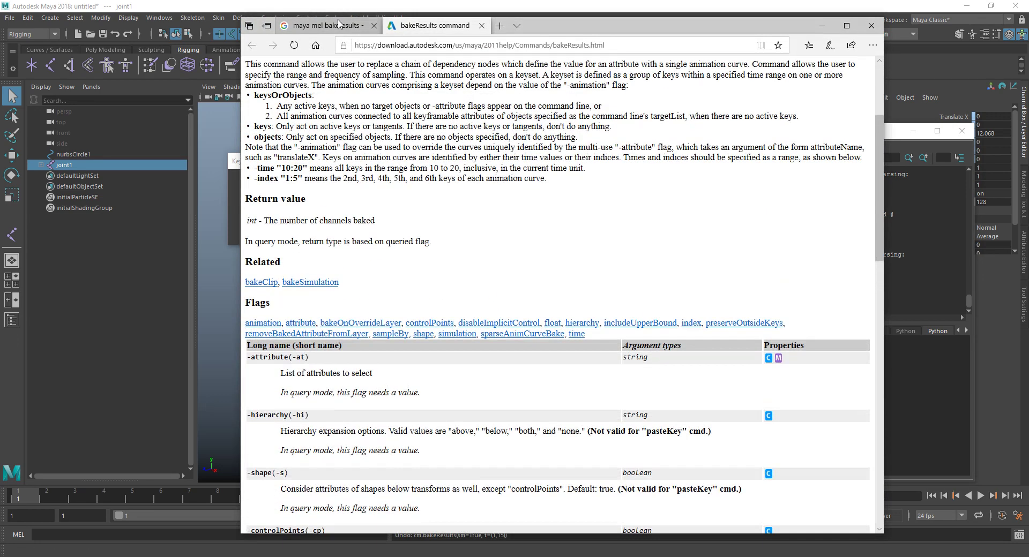
pyautogui.click(330, 25)
pyautogui.moveTo(424, 80); pyautogui.dragTo(385, 80)
pyautogui.press('End')
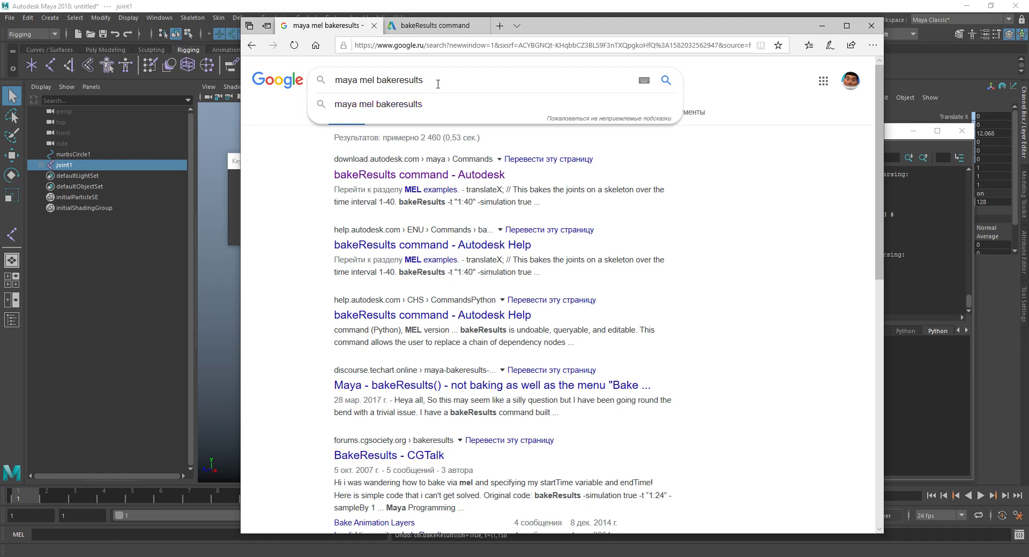
pyautogui.write(' range')
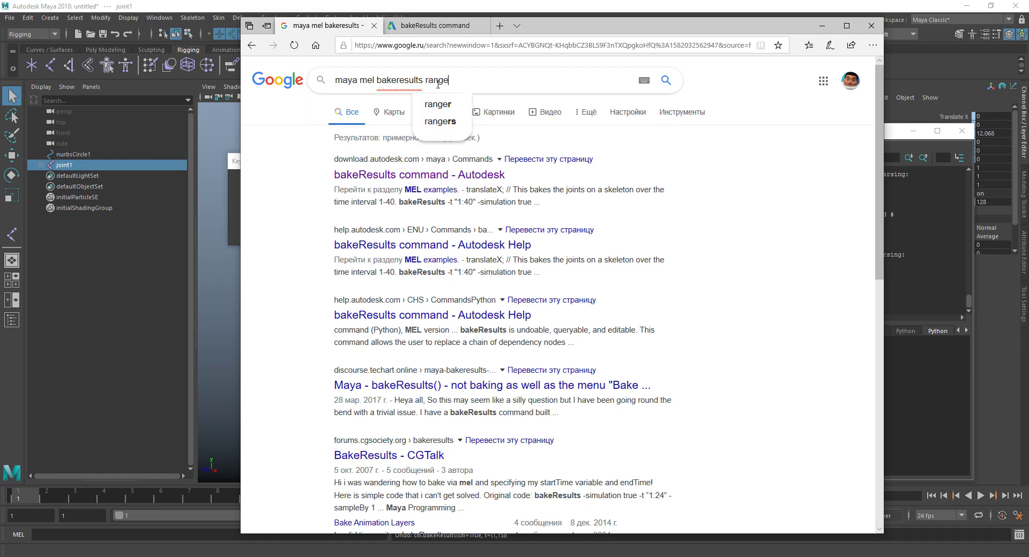
pyautogui.press('Return')
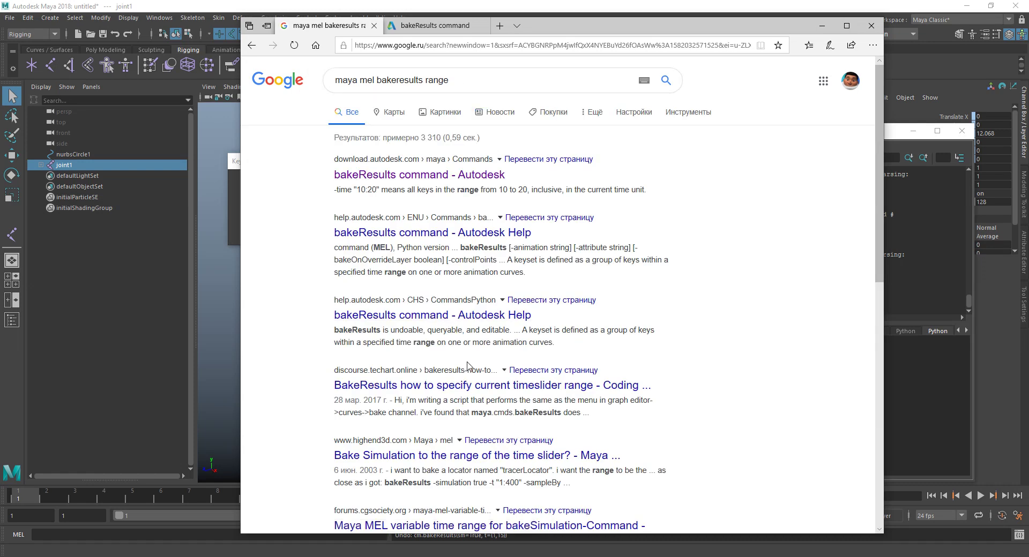
pyautogui.click(426, 317)
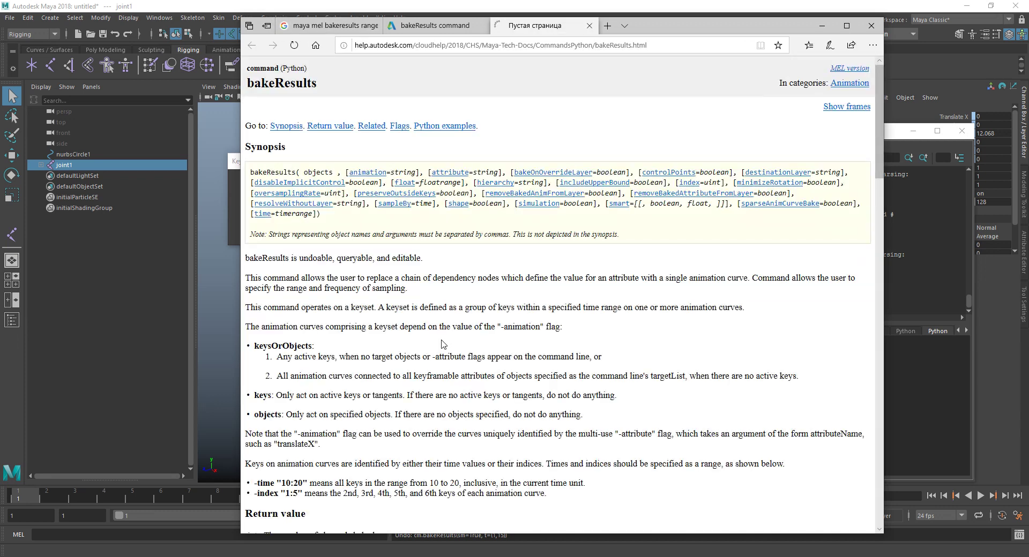
# - Close the documentation tab and search 'maya mel bake animation get range'
pyautogui.click(590, 26)
pyautogui.click(327, 26)
pyautogui.moveTo(451, 80); pyautogui.dragTo(377, 80)
pyautogui.click(460, 79)
pyautogui.moveTo(459, 80); pyautogui.dragTo(399, 81)
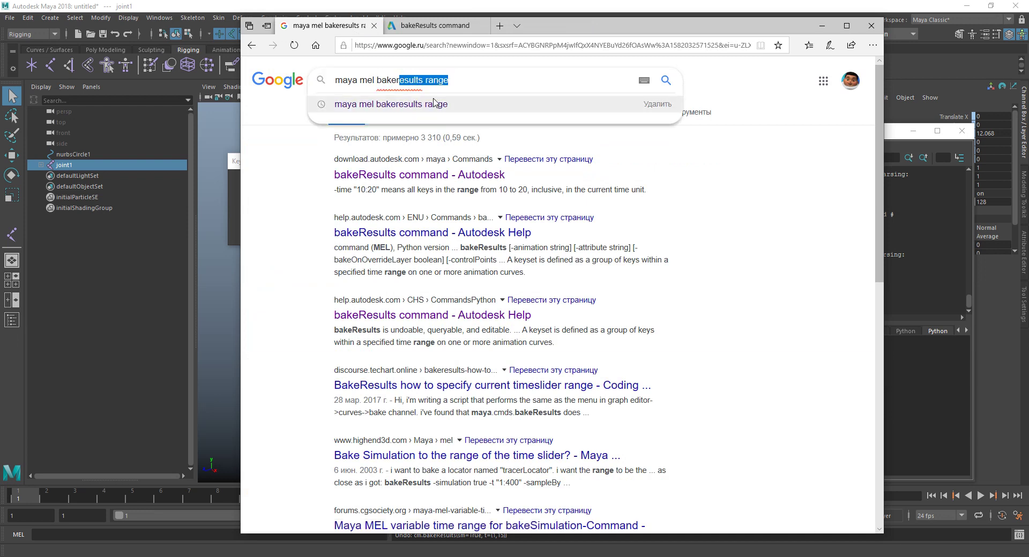
pyautogui.press('BackSpace')
pyautogui.write('animation ')
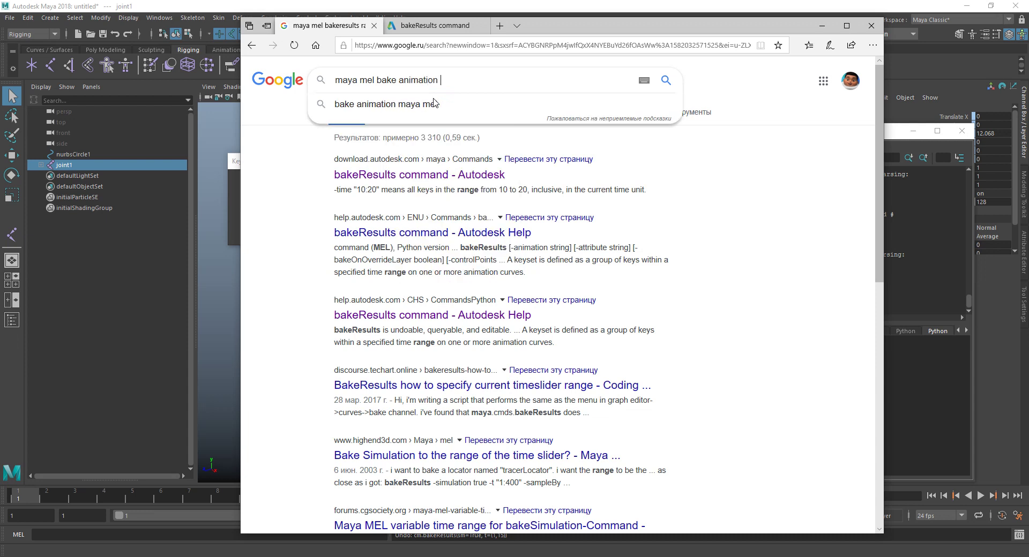
pyautogui.write('get range')
pyautogui.press('Return')
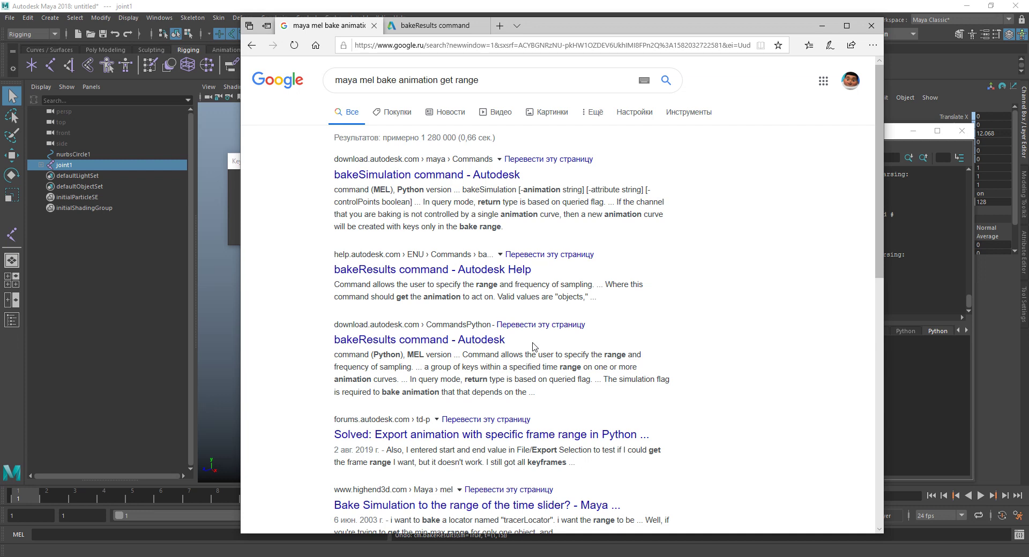
# - Open the Artist's Guide article in a new tab and scroll through it
pyautogui.scroll(-6, 533, 347)
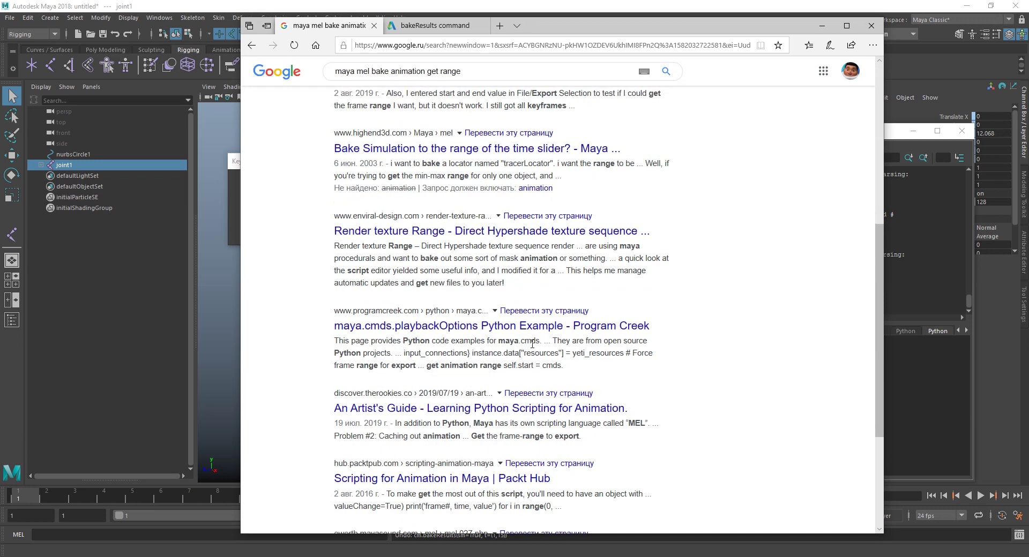
pyautogui.scroll(-4, 532, 344)
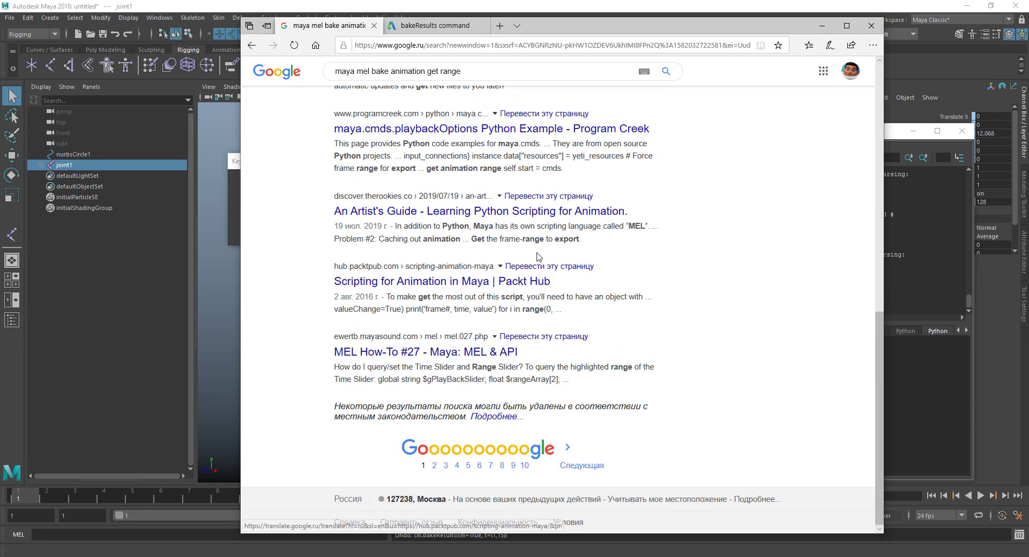
pyautogui.middleClick(512, 211)
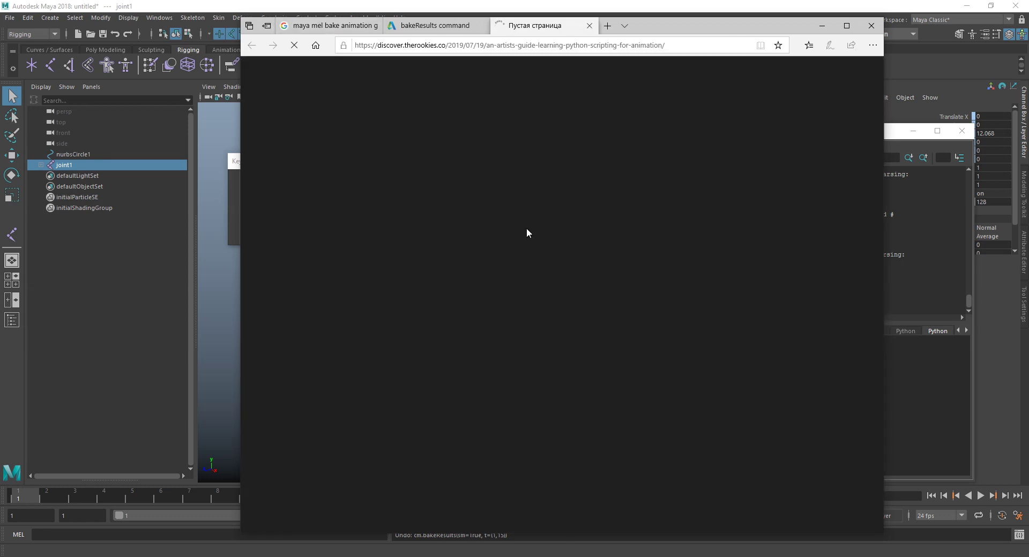
pyautogui.scroll(-5, 536, 250)
pyautogui.scroll(-5, 537, 268)
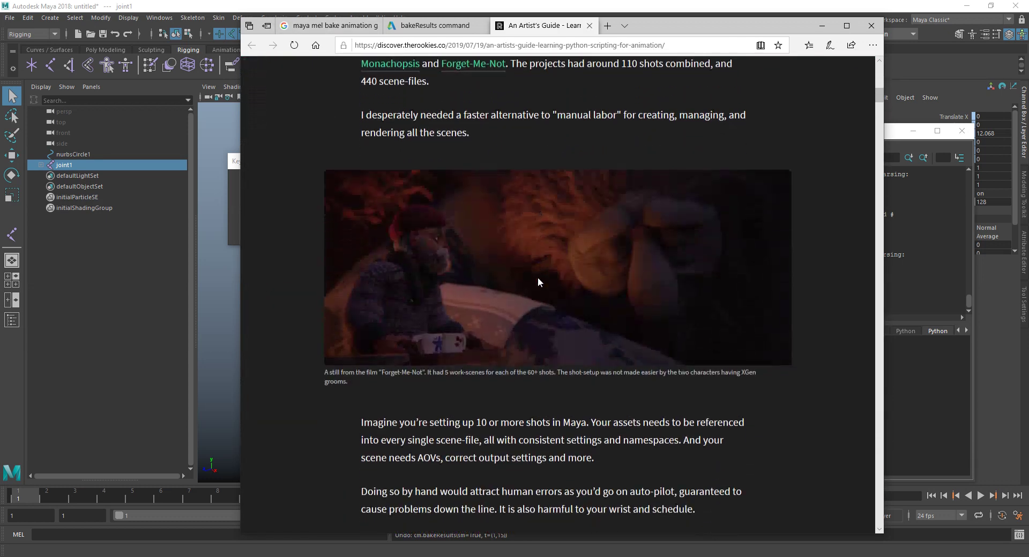
pyautogui.scroll(-5, 537, 279)
pyautogui.scroll(-5, 533, 284)
pyautogui.scroll(-5, 530, 289)
pyautogui.scroll(-5, 527, 295)
pyautogui.scroll(-5, 531, 298)
pyautogui.scroll(-5, 536, 300)
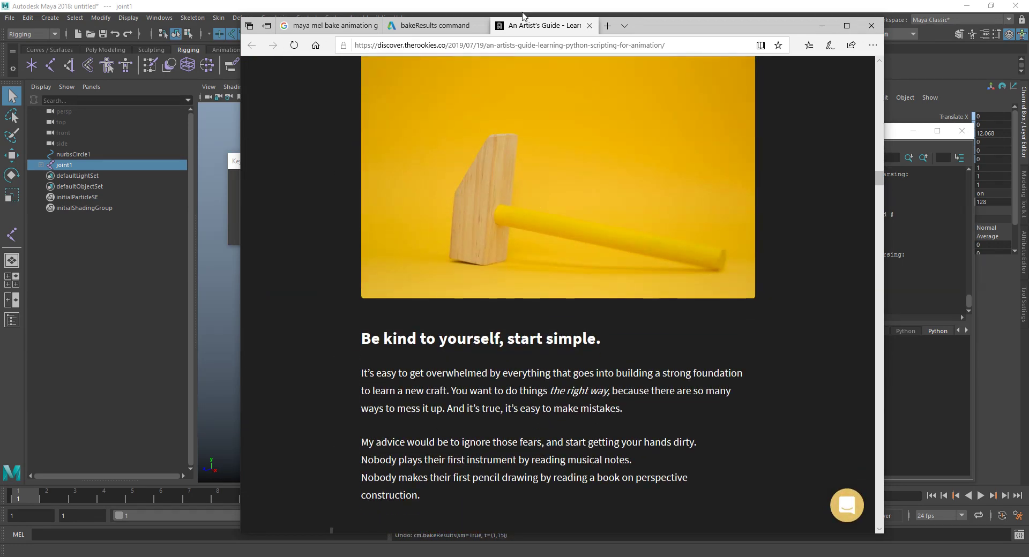
pyautogui.moveTo(528, 27); pyautogui.dragTo(527, 30)
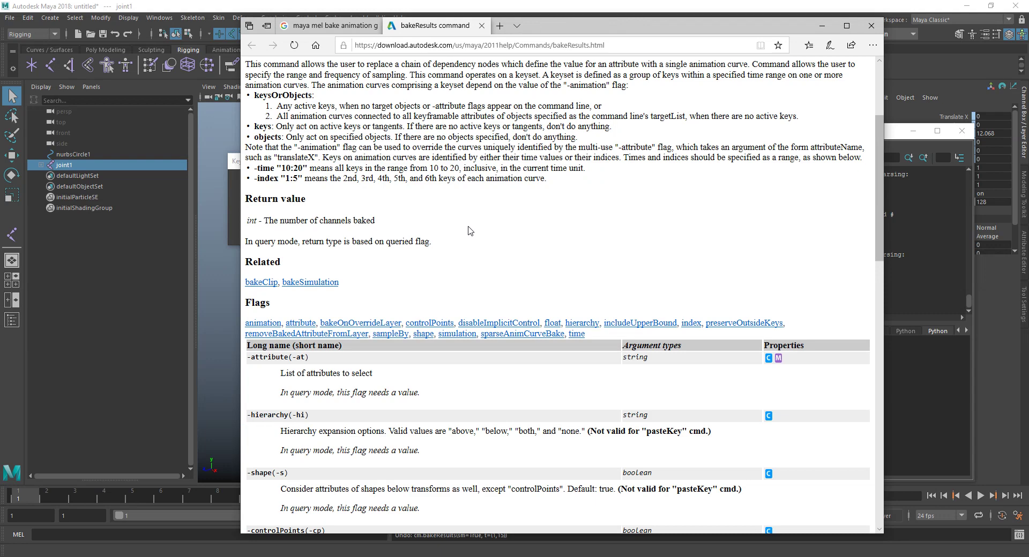
pyautogui.scroll(3, 467, 220)
# - Back on the results, open the highend3d thread on baking to the time slider range
pyautogui.click(330, 25)
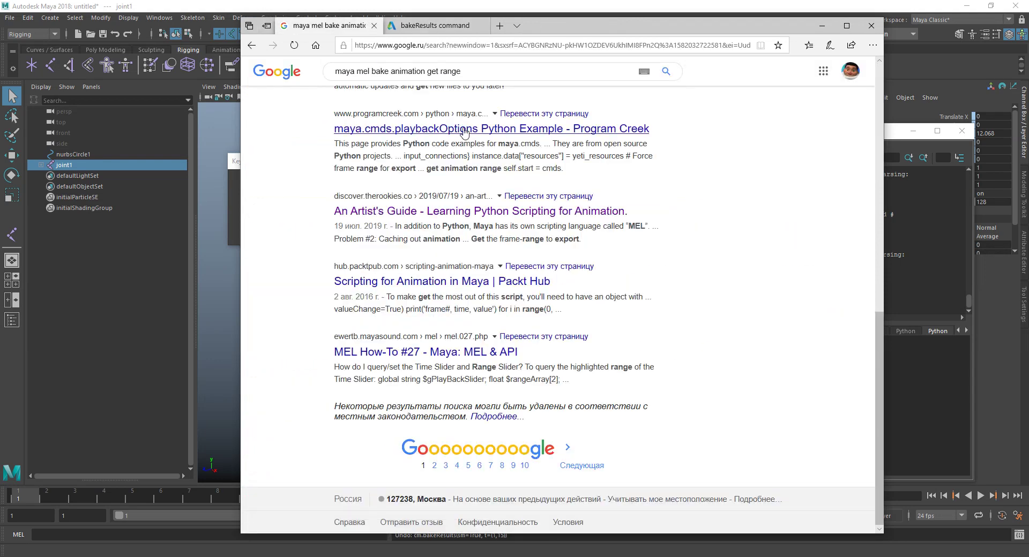
pyautogui.scroll(5, 482, 153)
pyautogui.scroll(3, 482, 153)
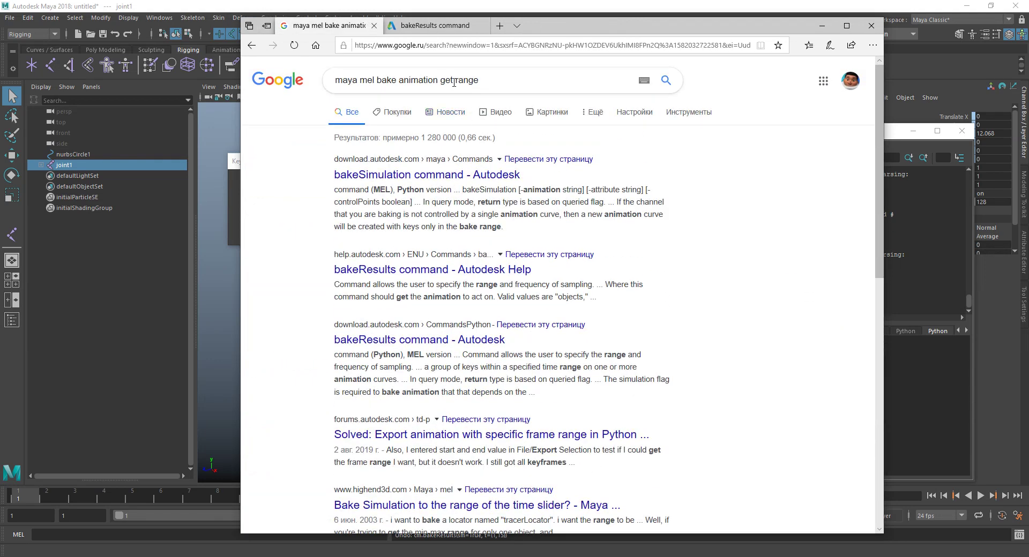
pyautogui.click(483, 82)
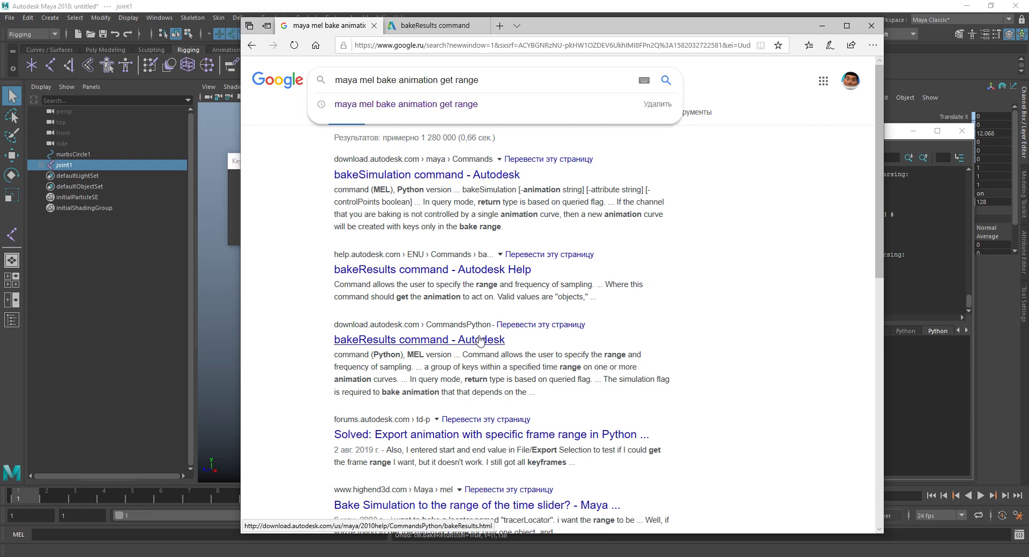
pyautogui.scroll(-5, 532, 330)
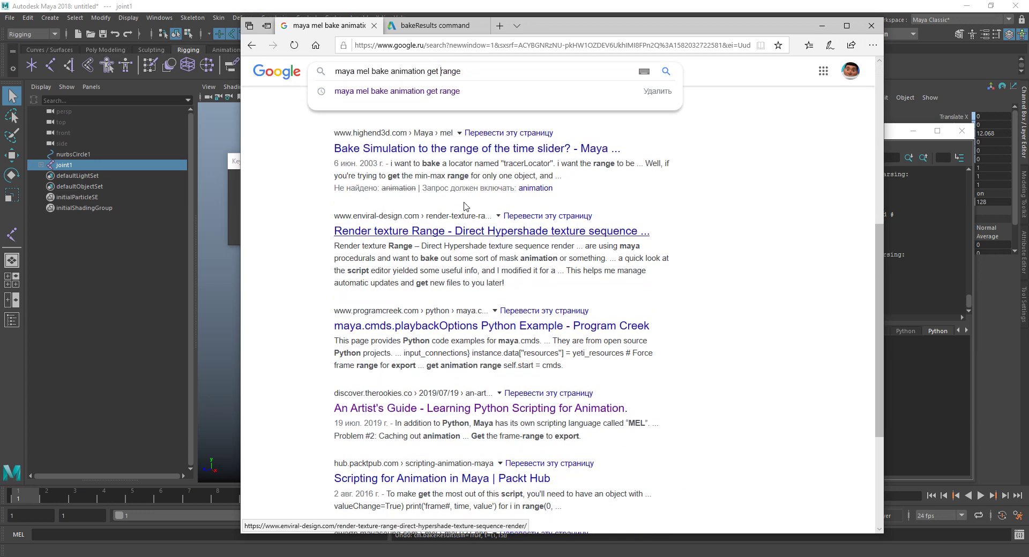
pyautogui.click(475, 153)
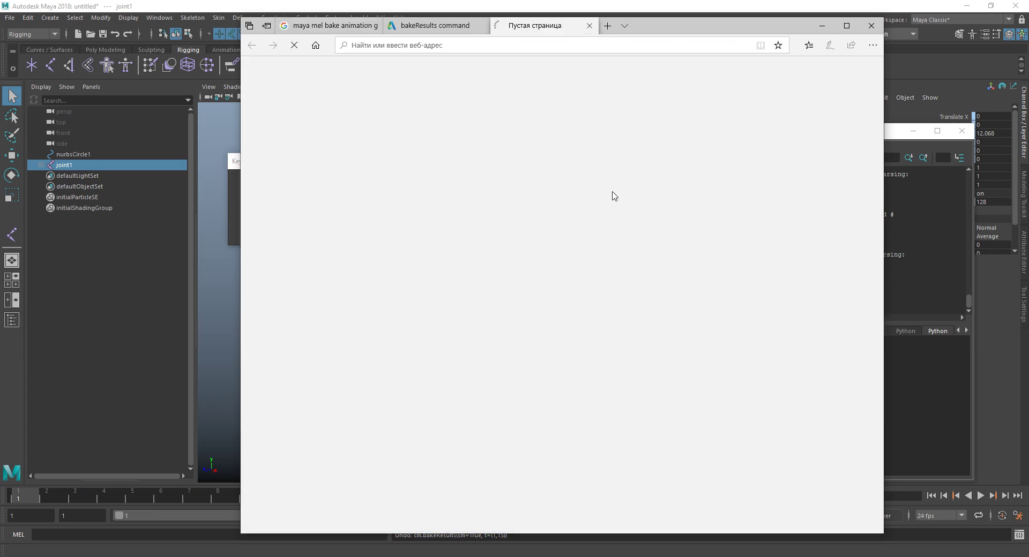
# - Copy the forum's playbackOptions -q -max example line and return to Maya
pyautogui.moveTo(691, 27); pyautogui.dragTo(567, 46)
pyautogui.scroll(-5, 503, 346)
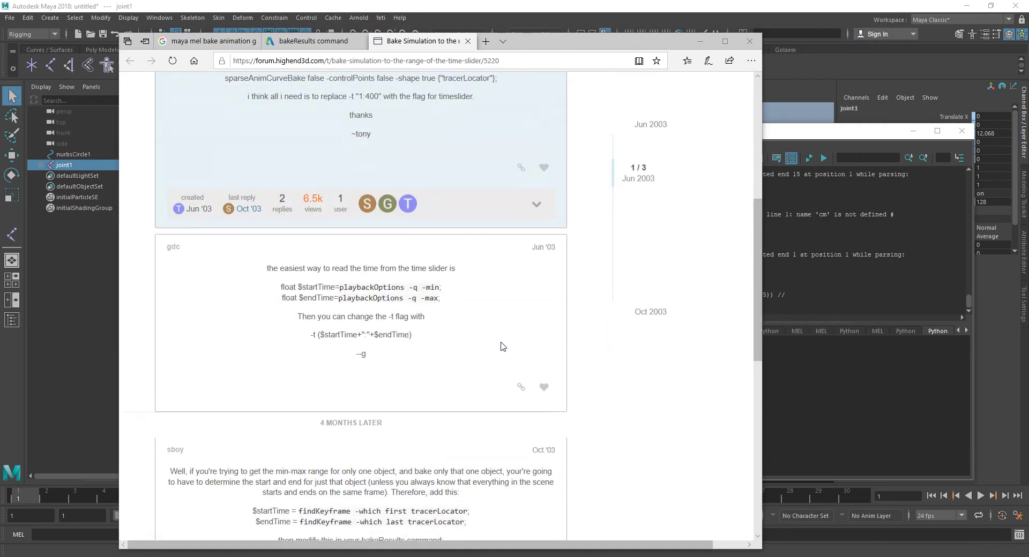
pyautogui.scroll(3, 502, 346)
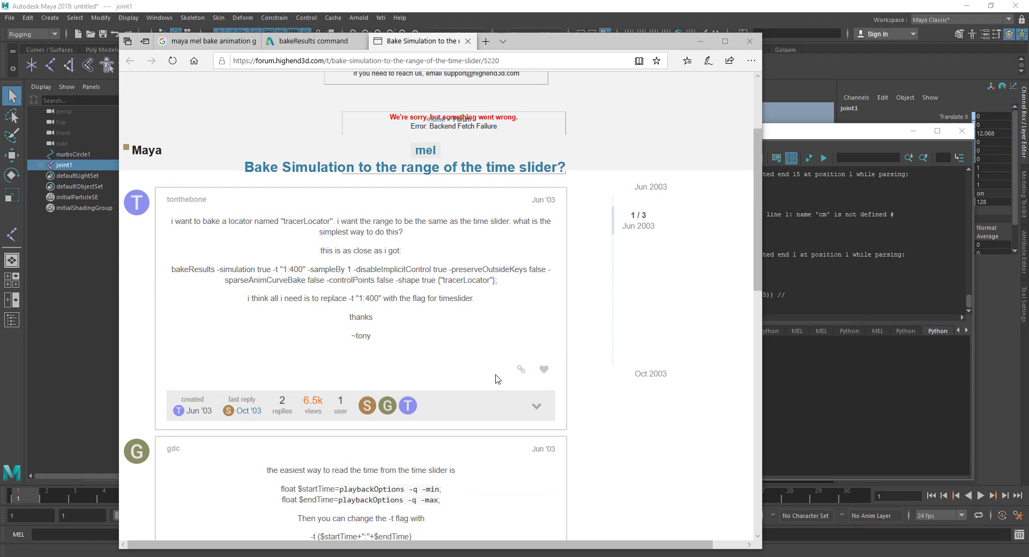
pyautogui.scroll(-3, 495, 380)
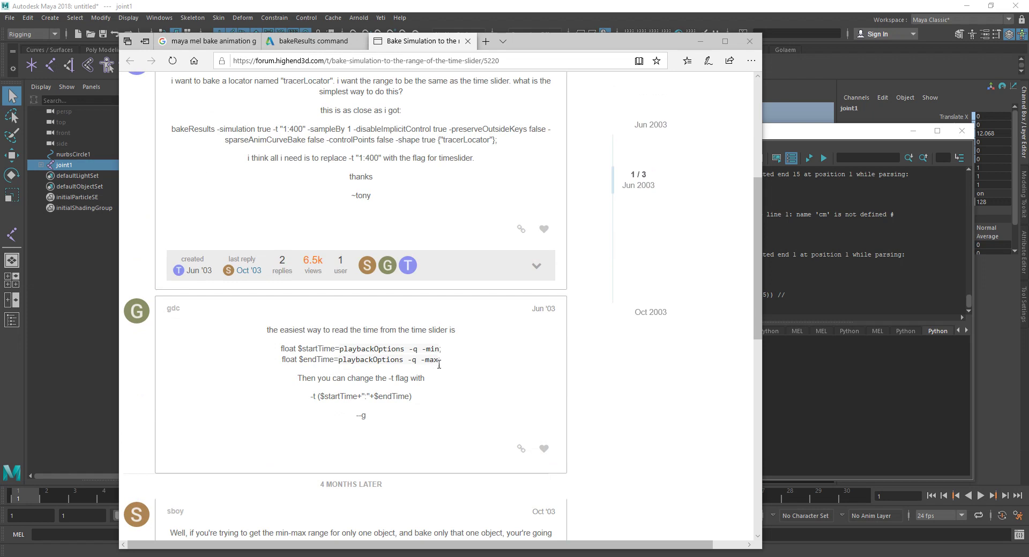
pyautogui.moveTo(440, 360); pyautogui.dragTo(338, 360)
pyautogui.hotkey('ctrl', 'c')
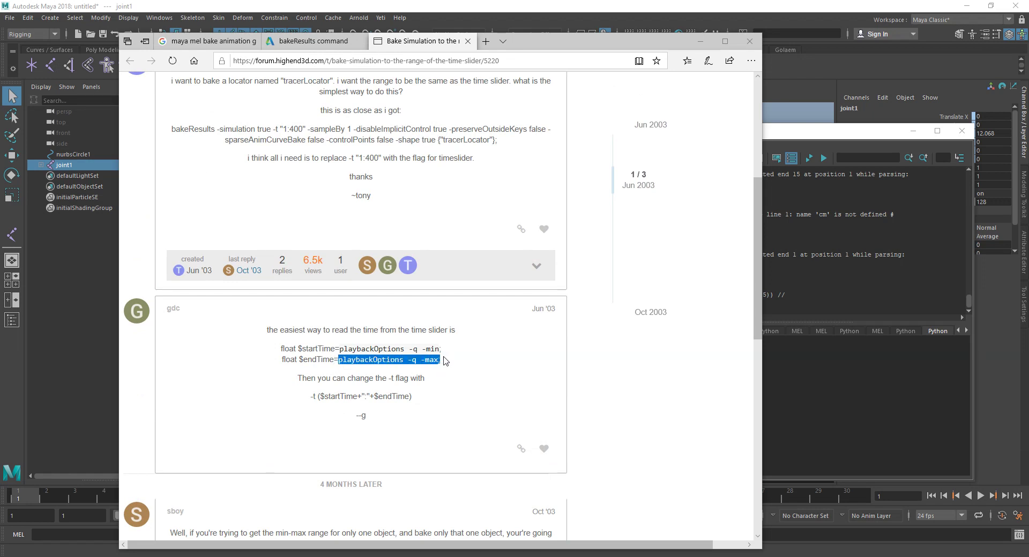
pyautogui.click(433, 358)
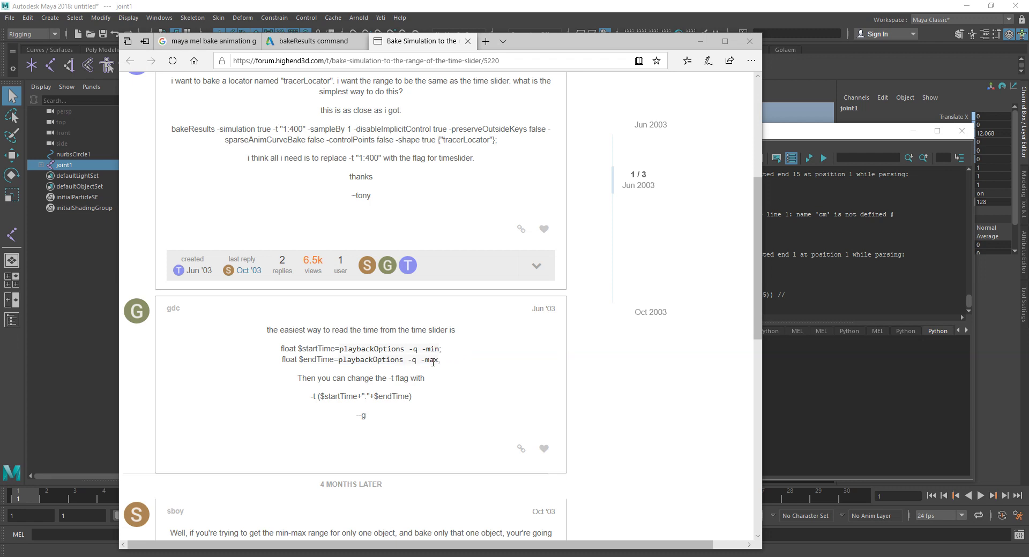
pyautogui.click(699, 42)
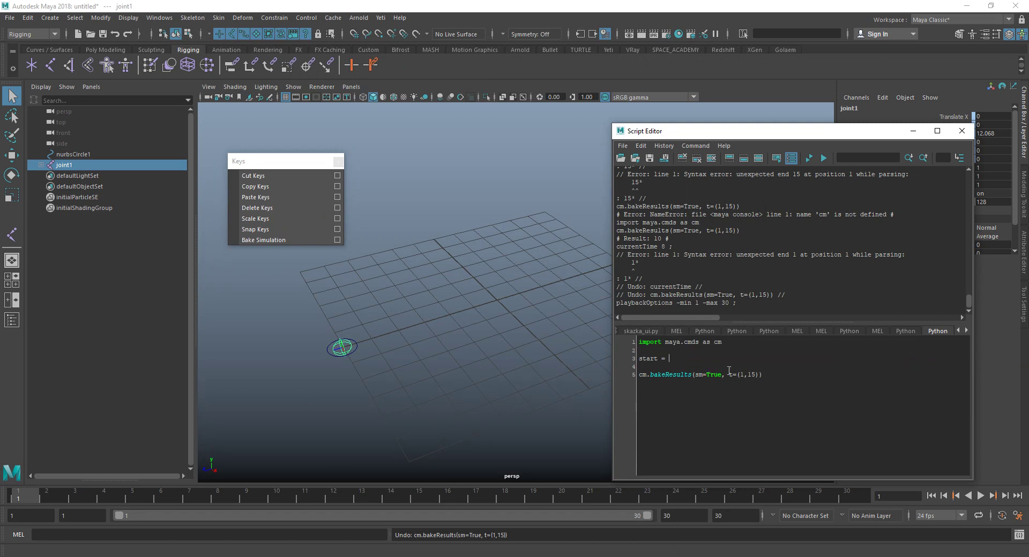
# - Write start = cm.playbackOptions(q=1,min=1) from the pasted query and run it
pyautogui.hotkey('ctrl', 'v')
pyautogui.write('cm')
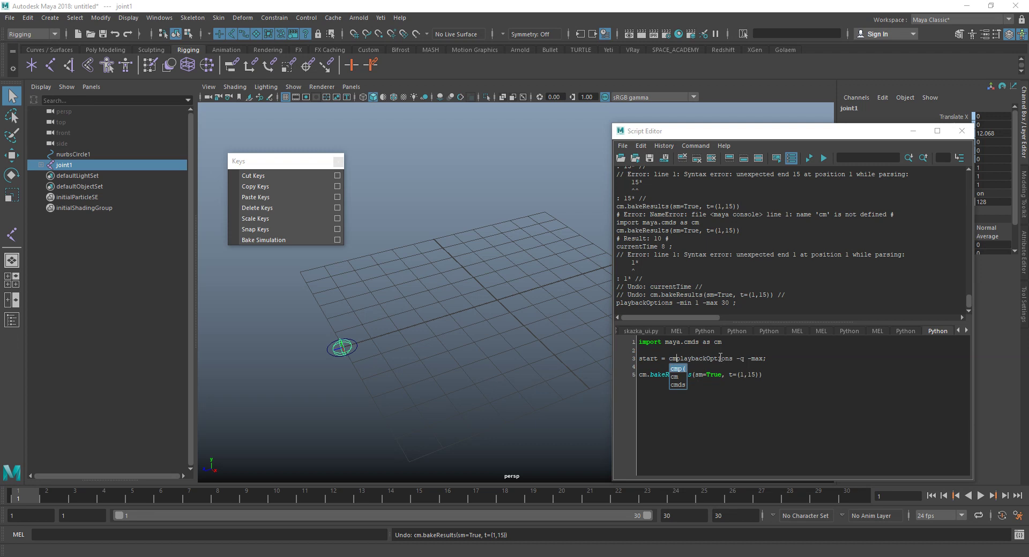
pyautogui.write('.')
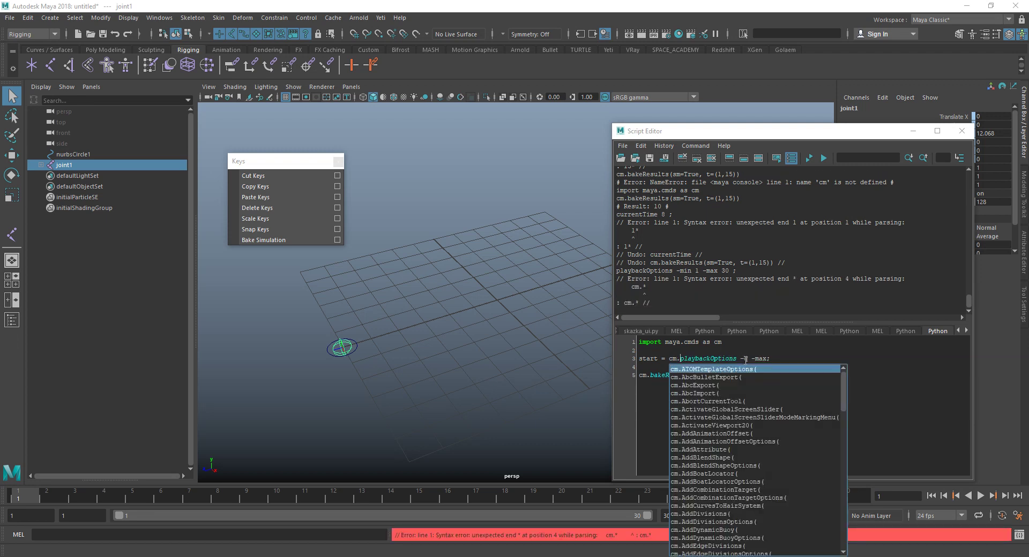
pyautogui.press('Escape')
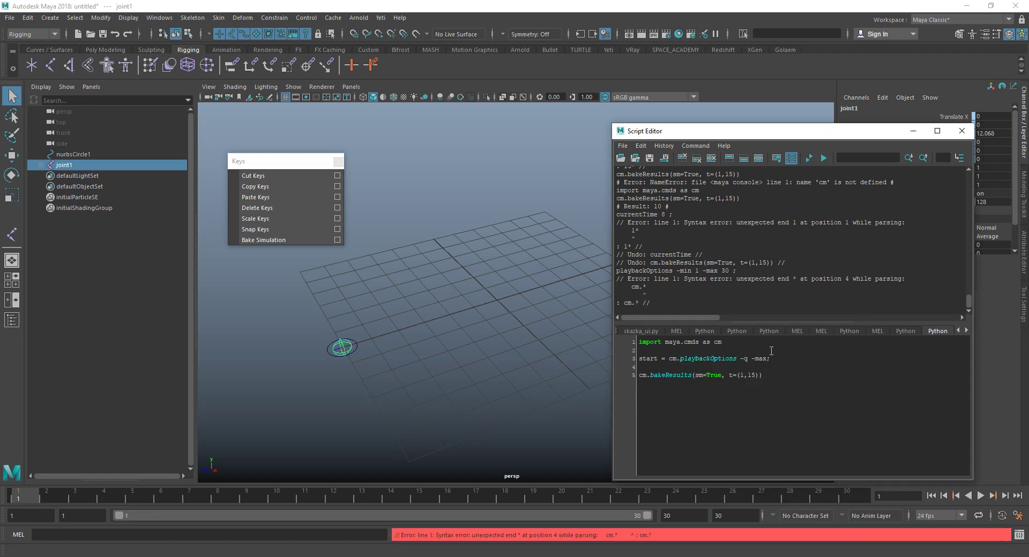
pyautogui.write('(')
pyautogui.click(748, 361)
pyautogui.press('BackSpace')
pyautogui.press('BackSpace')
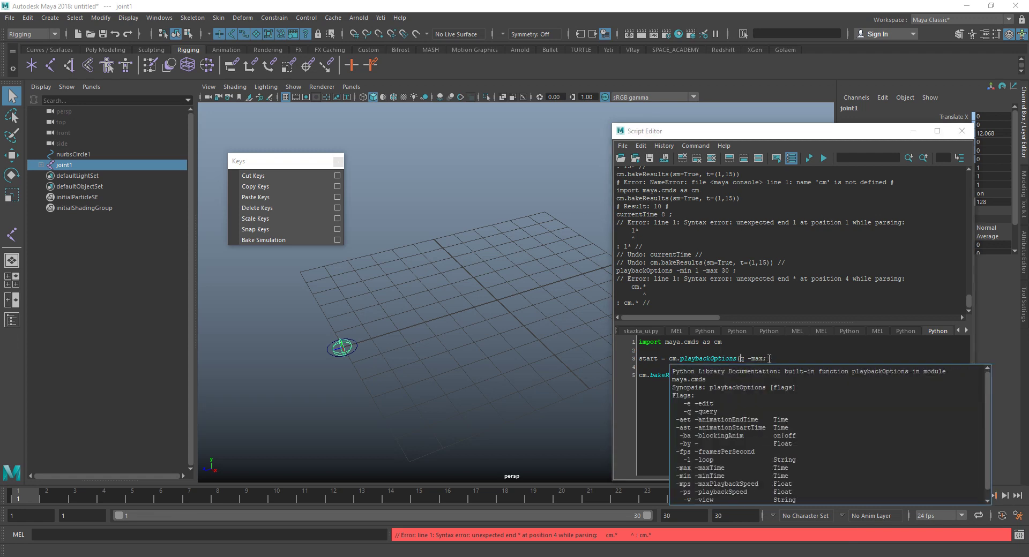
pyautogui.write('=')
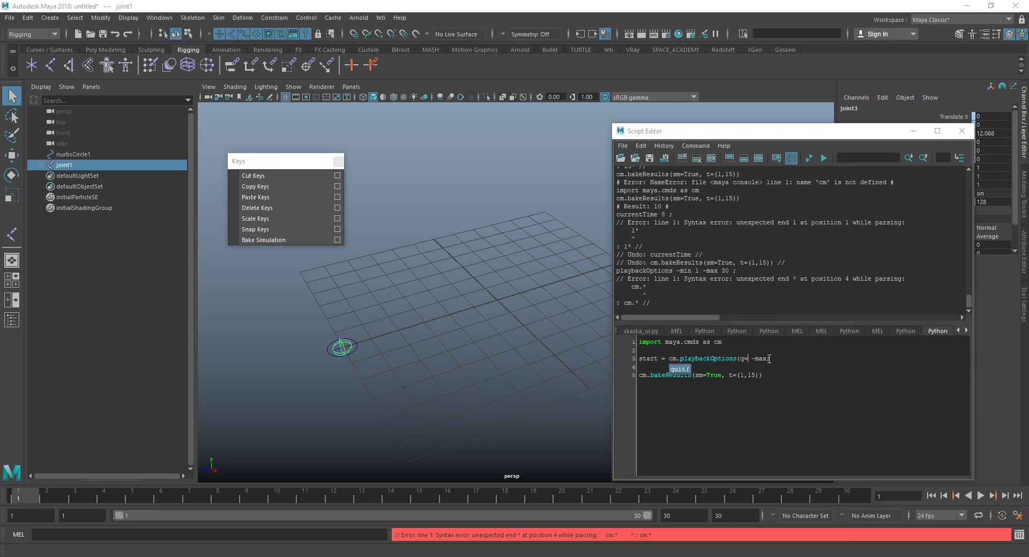
pyautogui.write('1,')
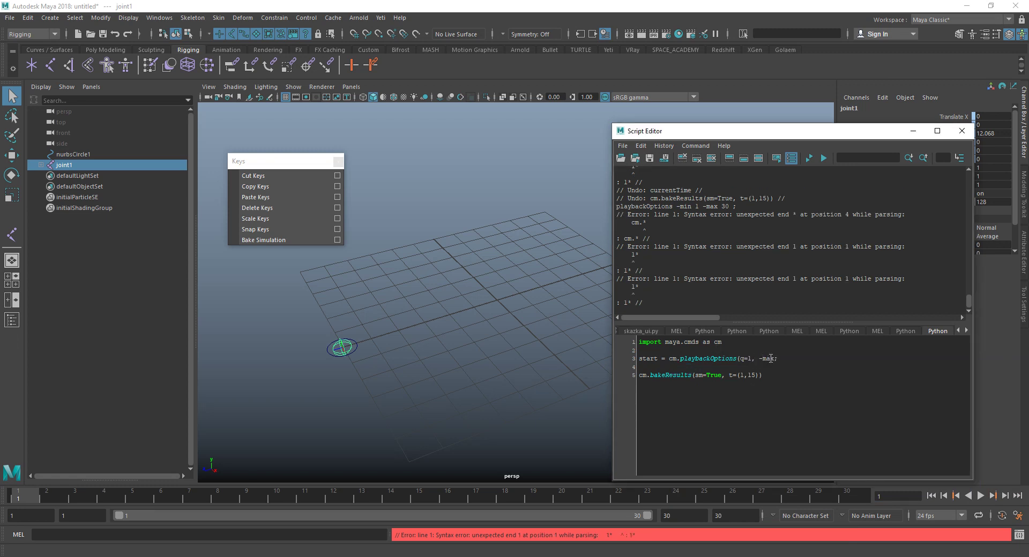
pyautogui.press('BackSpace')
pyautogui.press('BackSpace')
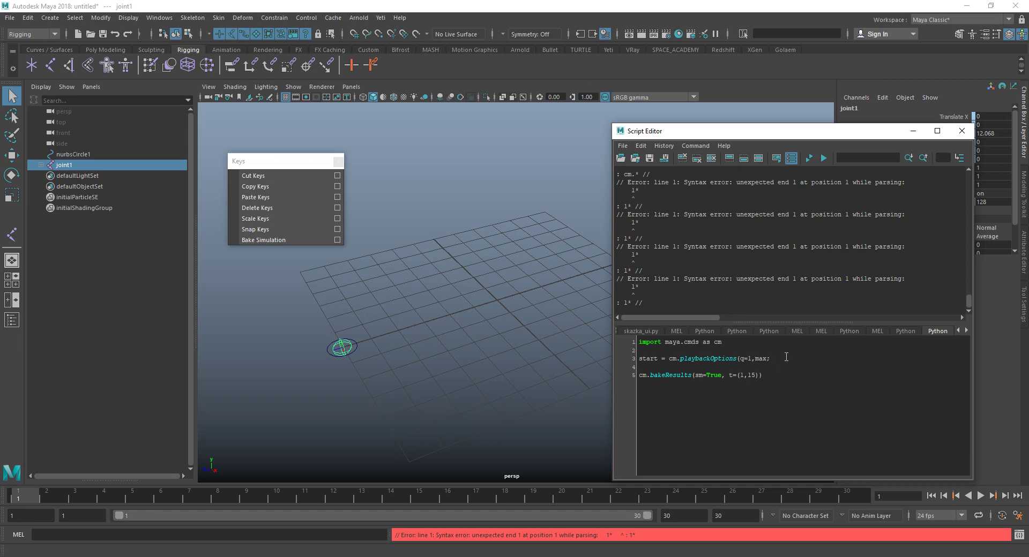
pyautogui.press('BackSpace')
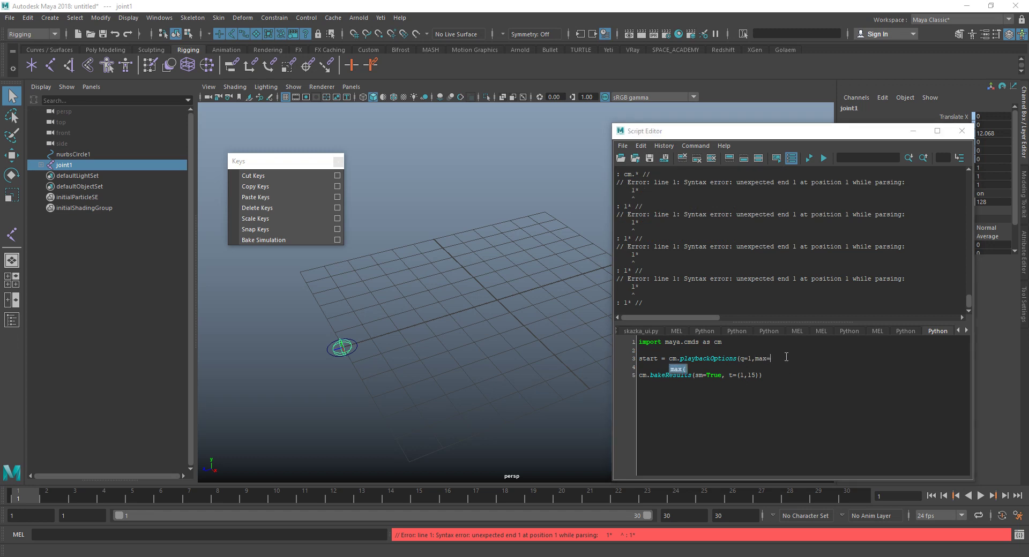
pyautogui.press('BackSpace')
pyautogui.press('BackSpace')
pyautogui.press('BackSpace')
pyautogui.write('in')
pyautogui.write('=1')
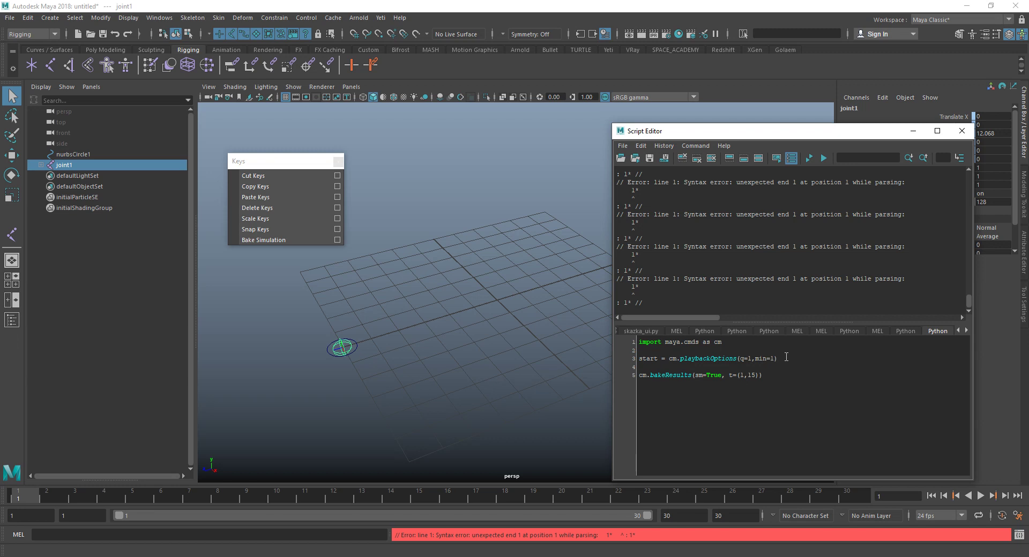
pyautogui.moveTo(782, 358); pyautogui.dragTo(607, 361)
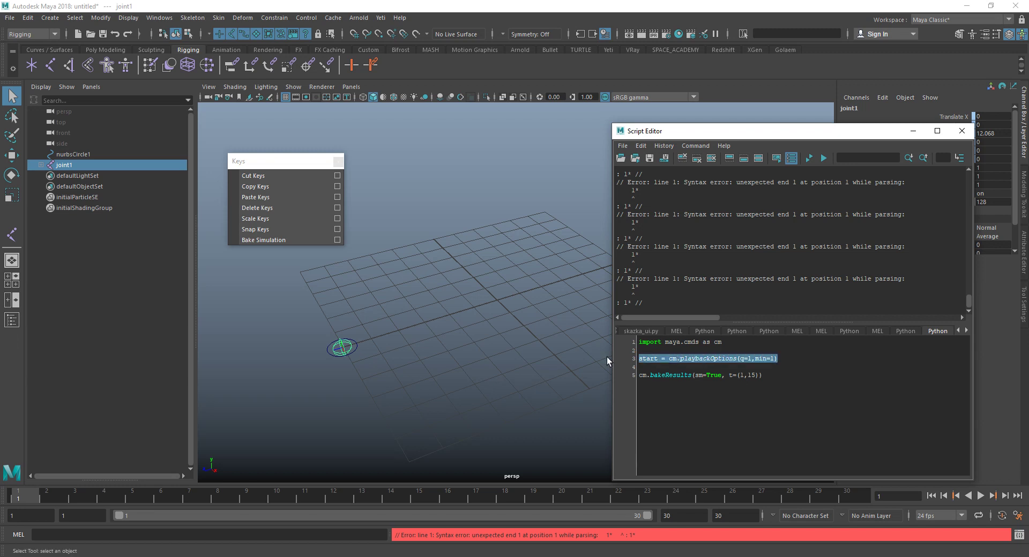
pyautogui.hotkey('ctrl', 'Return')
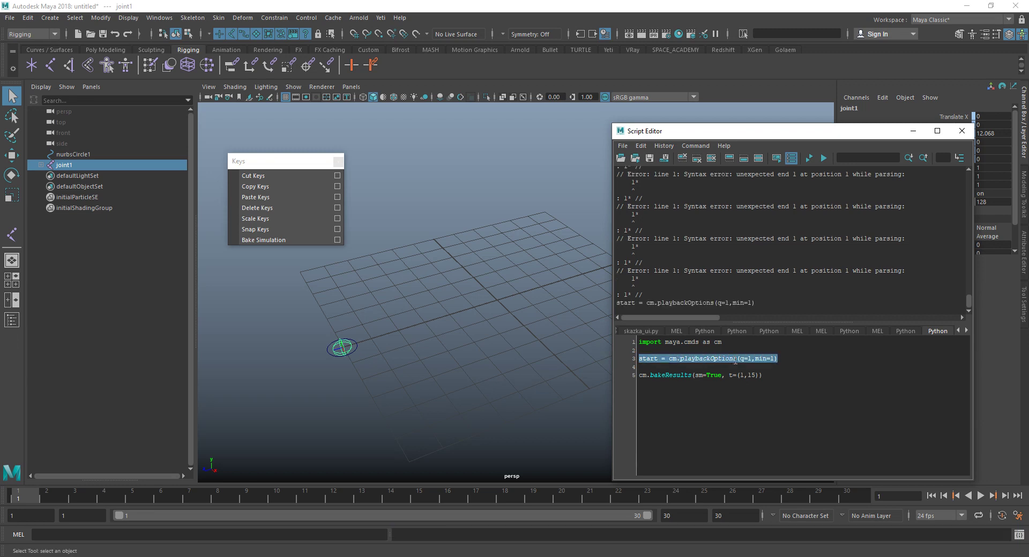
# - Duplicate the line as end = cm.playbackOptions(q=1,max=1)
pyautogui.moveTo(695, 355); pyautogui.dragTo(638, 367)
pyautogui.write('end')
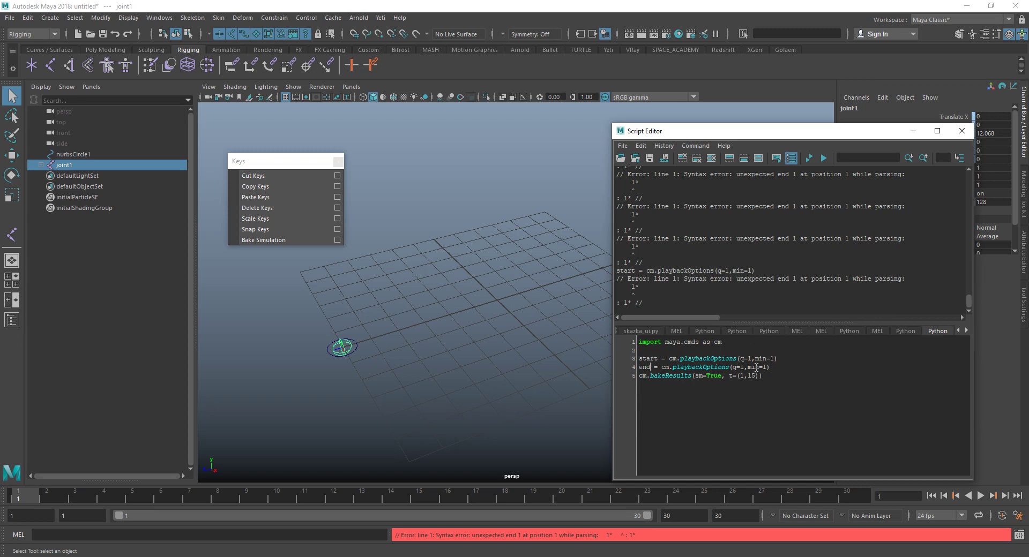
pyautogui.moveTo(759, 367); pyautogui.dragTo(751, 367)
pyautogui.write('ax')
# - Run the script lines, baking frames 1 to 15
pyautogui.moveTo(768, 392); pyautogui.dragTo(638, 350)
pyautogui.hotkey('ctrl', 'Return')
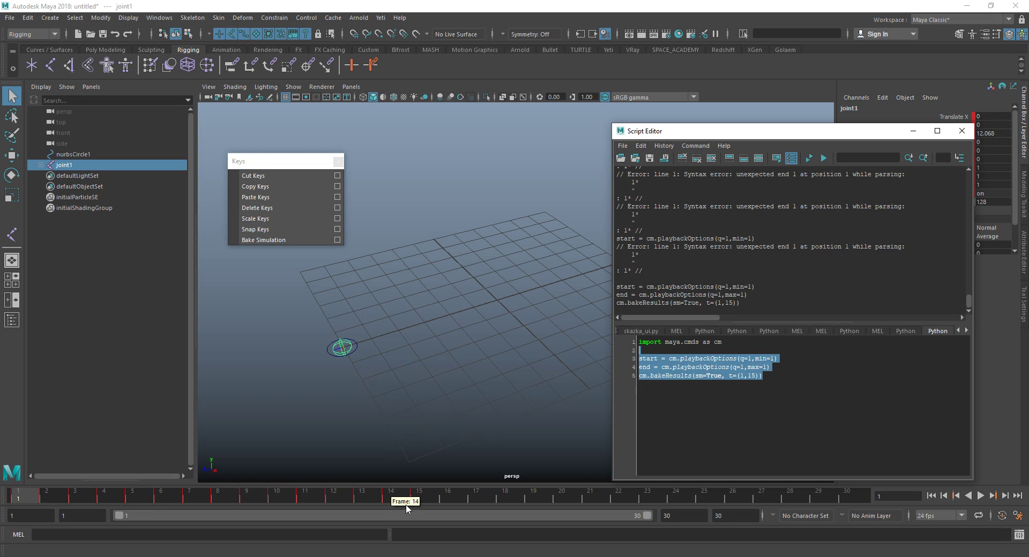
pyautogui.click(743, 403)
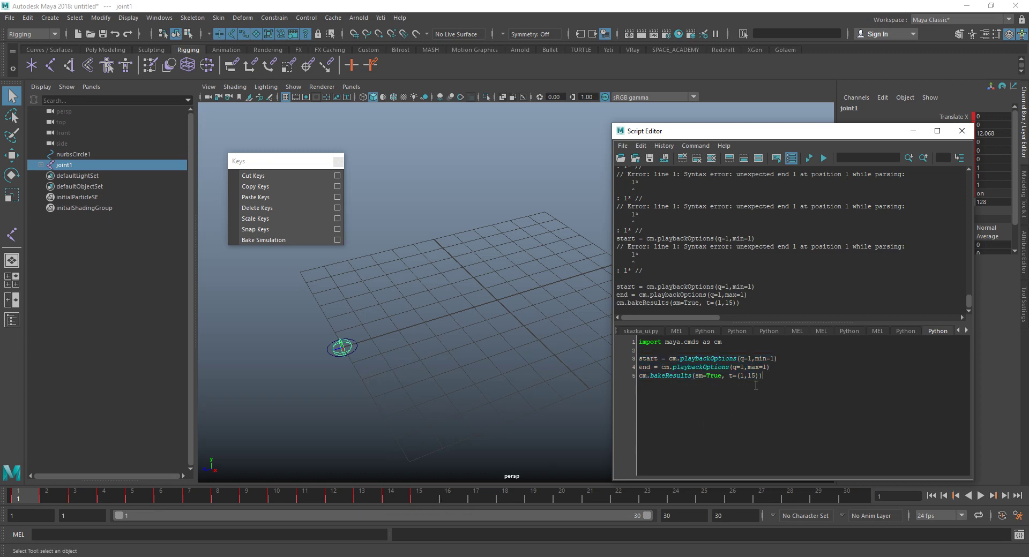
# - Change the bake range to t=(start,end) and run lines 3–5 over the full playback range
pyautogui.moveTo(658, 359); pyautogui.dragTo(638, 359)
pyautogui.hotkey('ctrl', 'c')
pyautogui.doubleClick(743, 376)
pyautogui.hotkey('ctrl', 'v')
pyautogui.doubleClick(645, 367)
pyautogui.click(772, 376)
pyautogui.doubleClick(768, 376)
pyautogui.hotkey('ctrl', 'v')
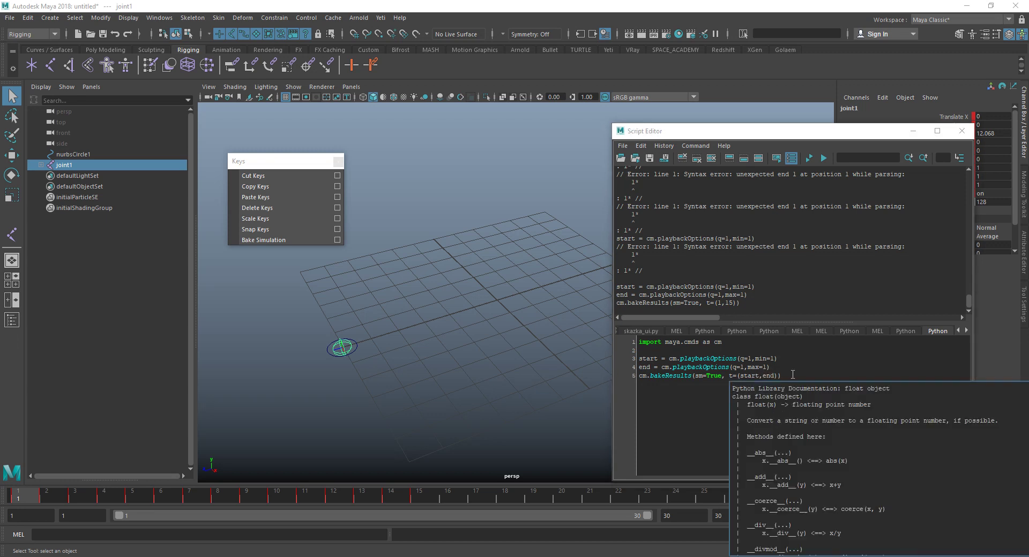
pyautogui.moveTo(759, 376); pyautogui.dragTo(738, 376)
pyautogui.click(766, 380)
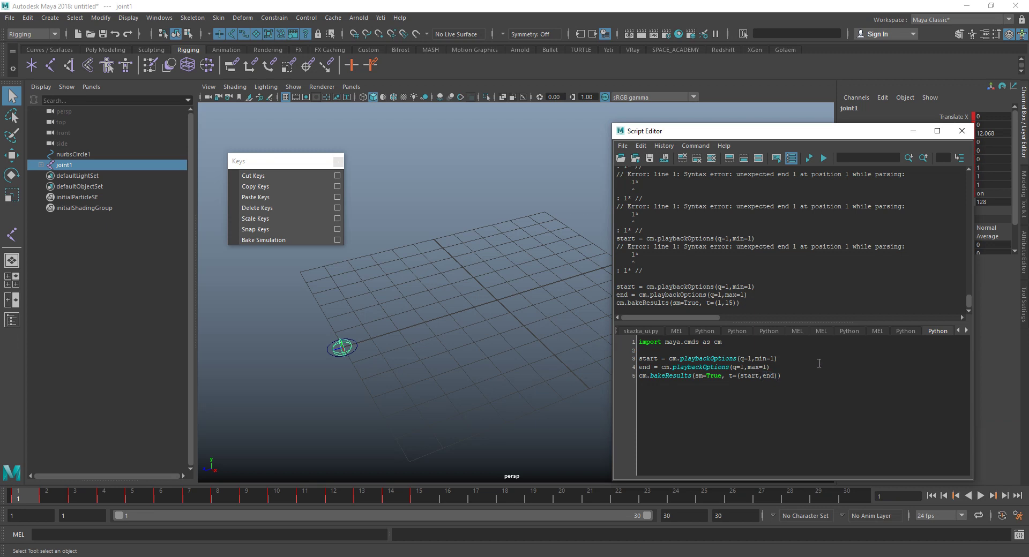
pyautogui.moveTo(806, 379); pyautogui.dragTo(624, 358)
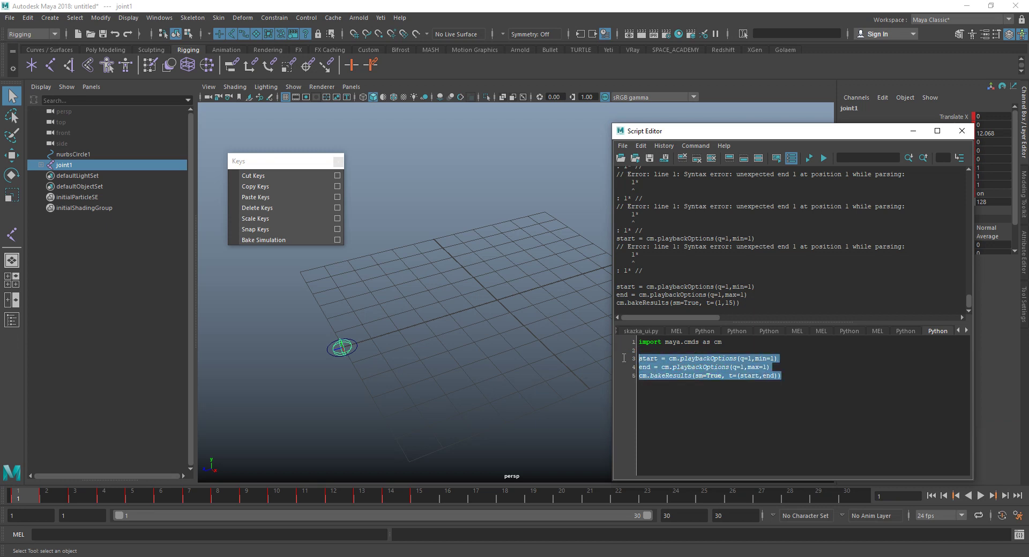
pyautogui.hotkey('ctrl', 'Return')
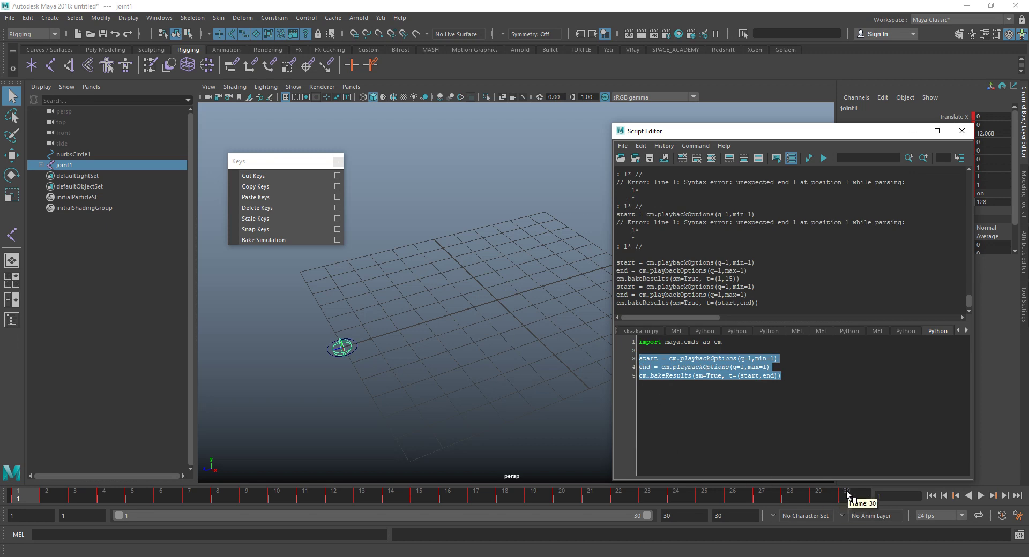
# - Set the playback end frame to 40, play it back, and rerun lines 3–5
pyautogui.doubleClick(680, 519)
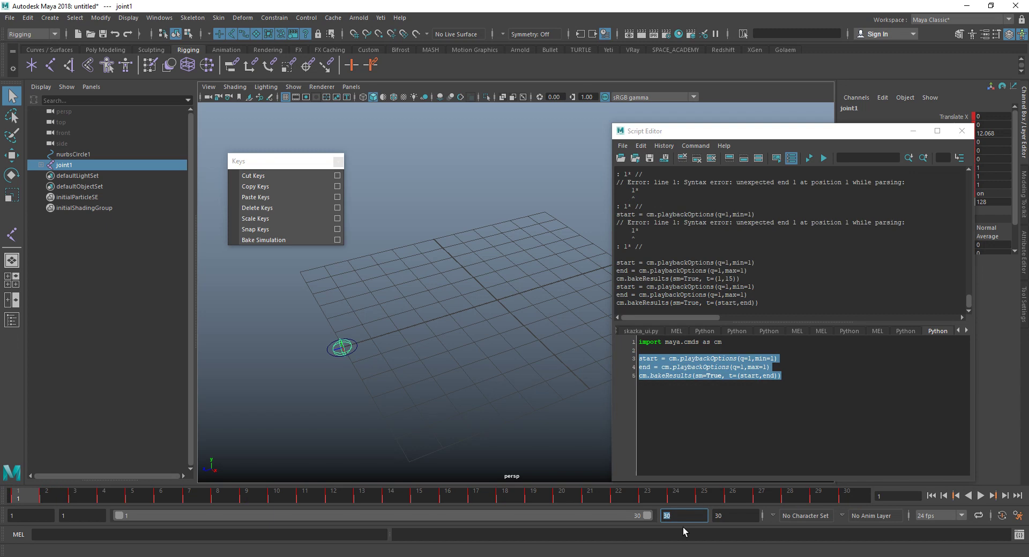
pyautogui.write('40')
pyautogui.press('Return')
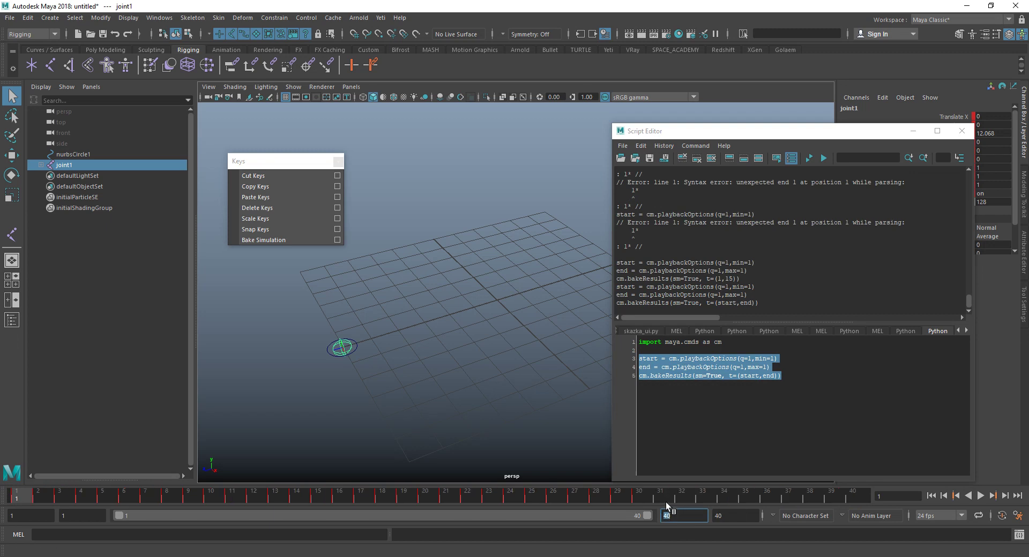
pyautogui.hotkey('alt', 'v')
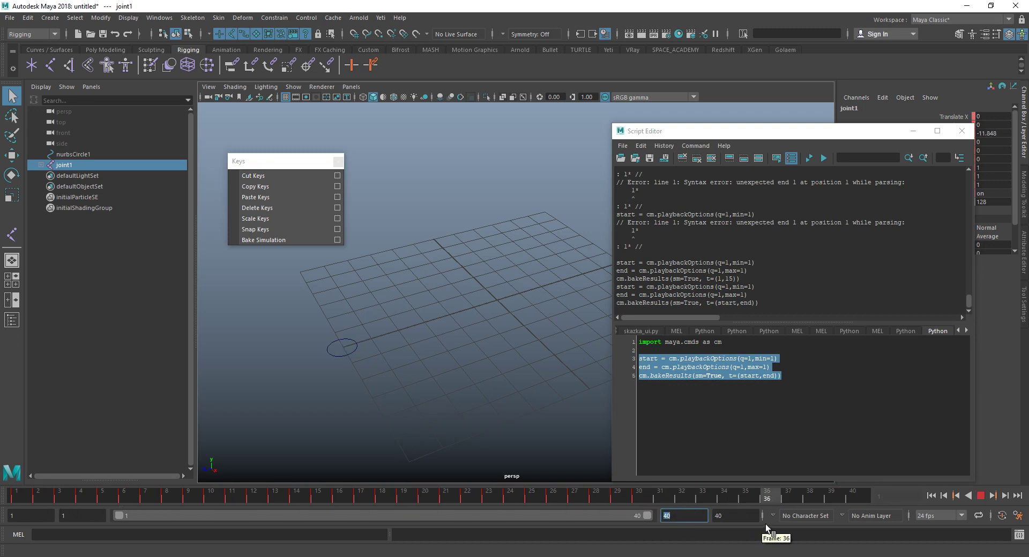
pyautogui.click(17, 497)
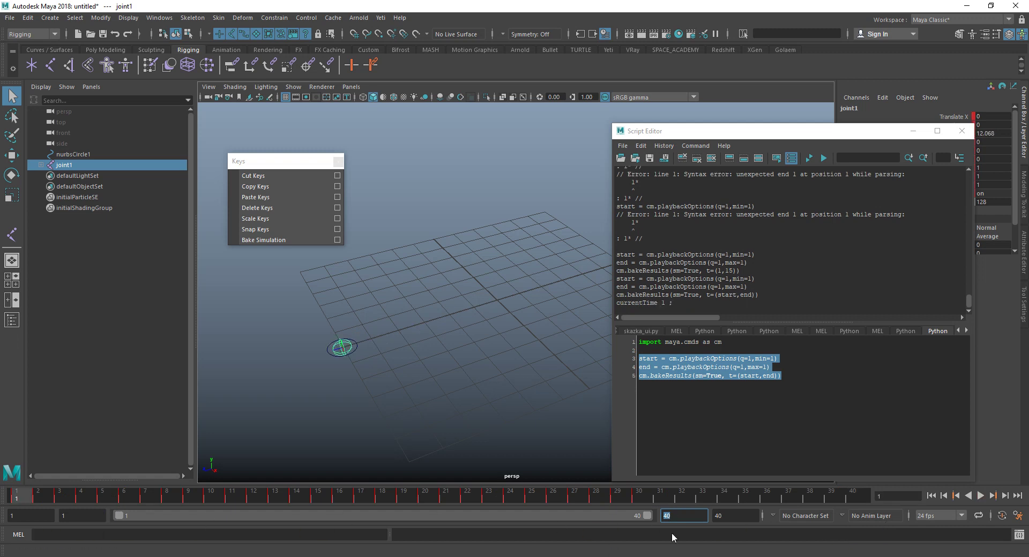
pyautogui.click(788, 413)
pyautogui.moveTo(789, 413); pyautogui.dragTo(597, 355)
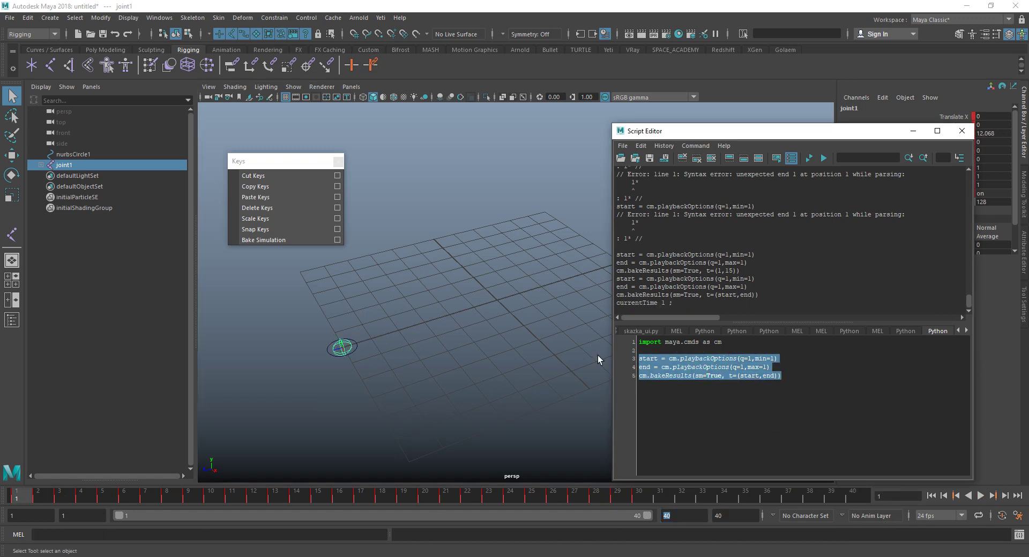
pyautogui.hotkey('ctrl', 'Return')
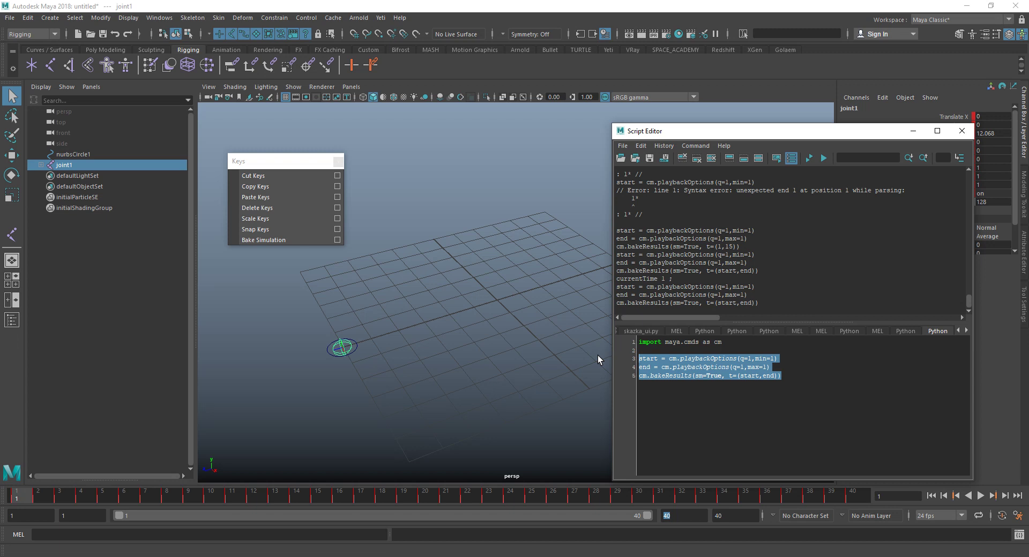